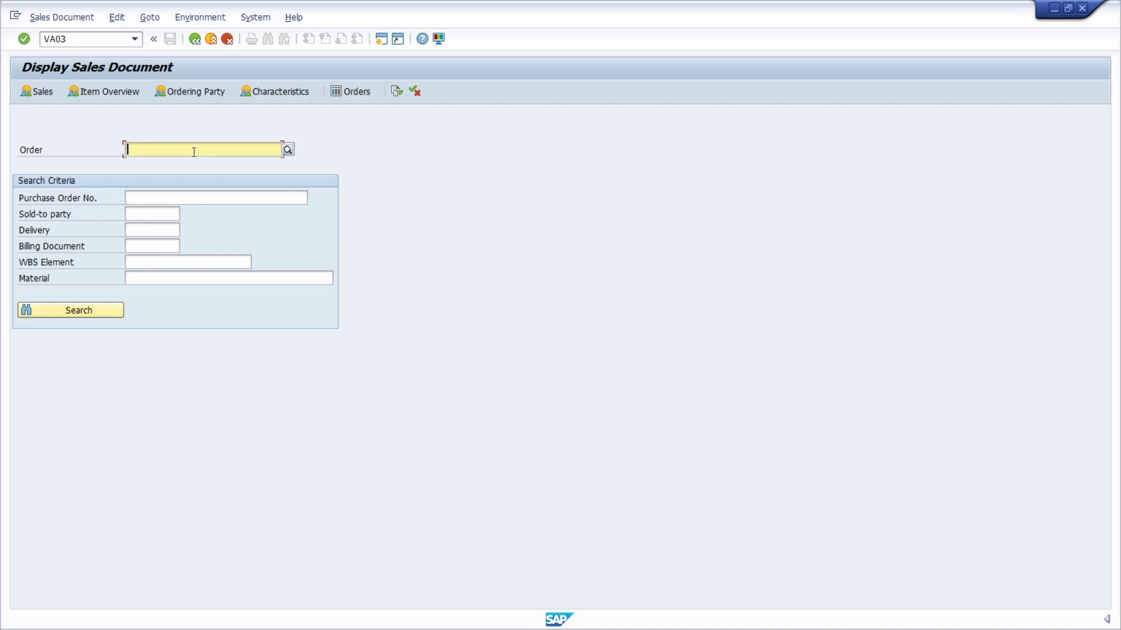
pyautogui.press('F1')
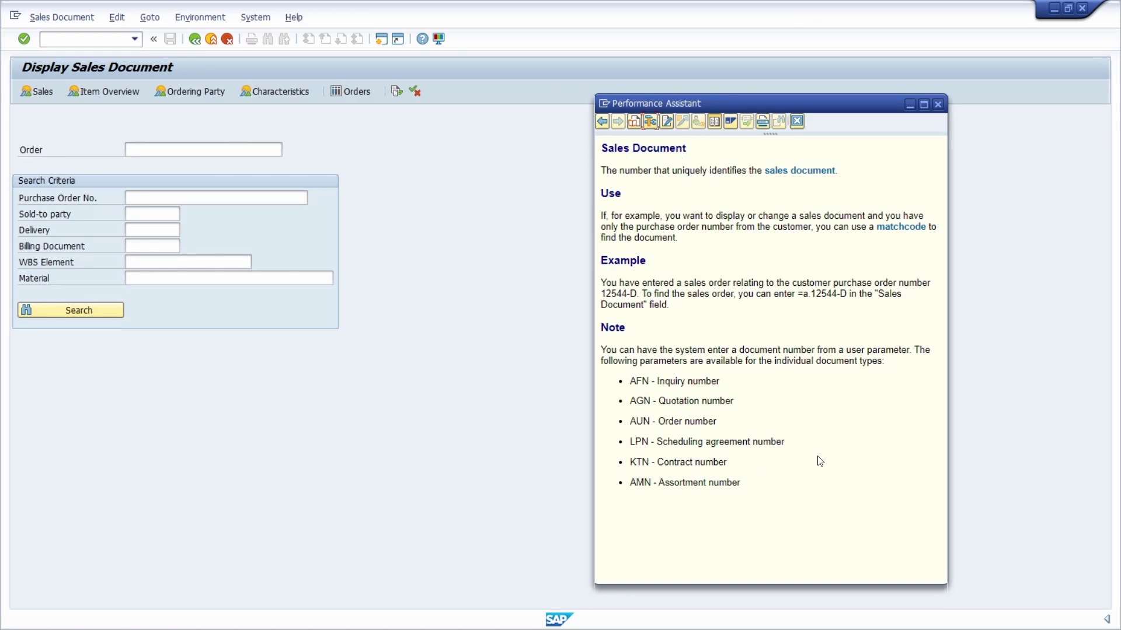
pyautogui.click(650, 123)
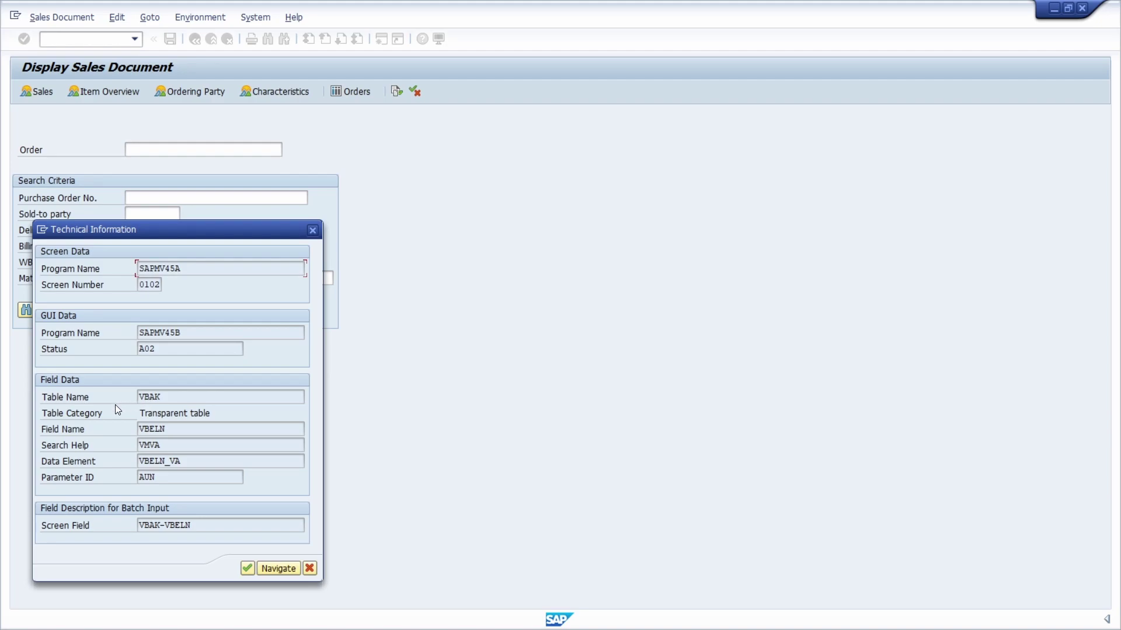
pyautogui.doubleClick(169, 397)
pyautogui.press('Left')
pyautogui.click(43, 230)
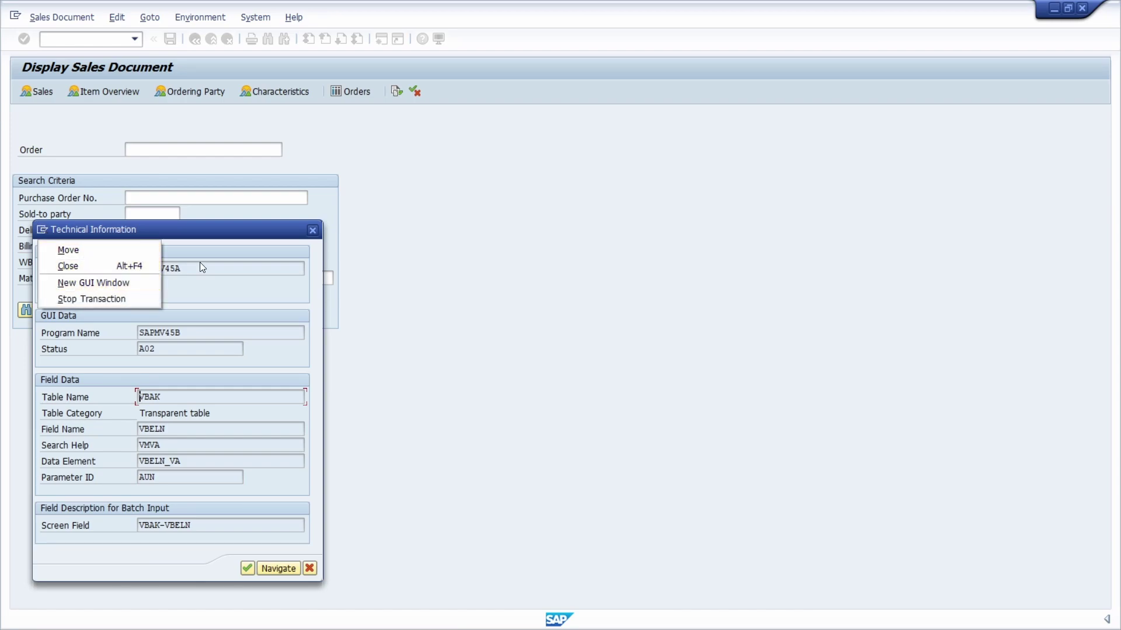
pyautogui.click(315, 230)
pyautogui.click(313, 230)
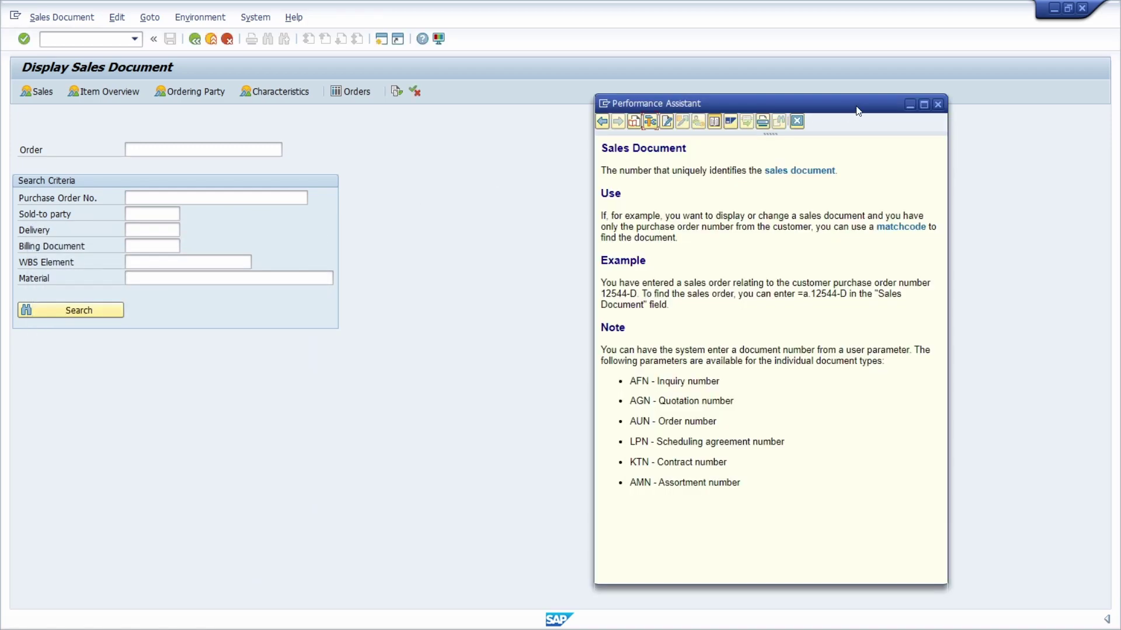
pyautogui.click(937, 105)
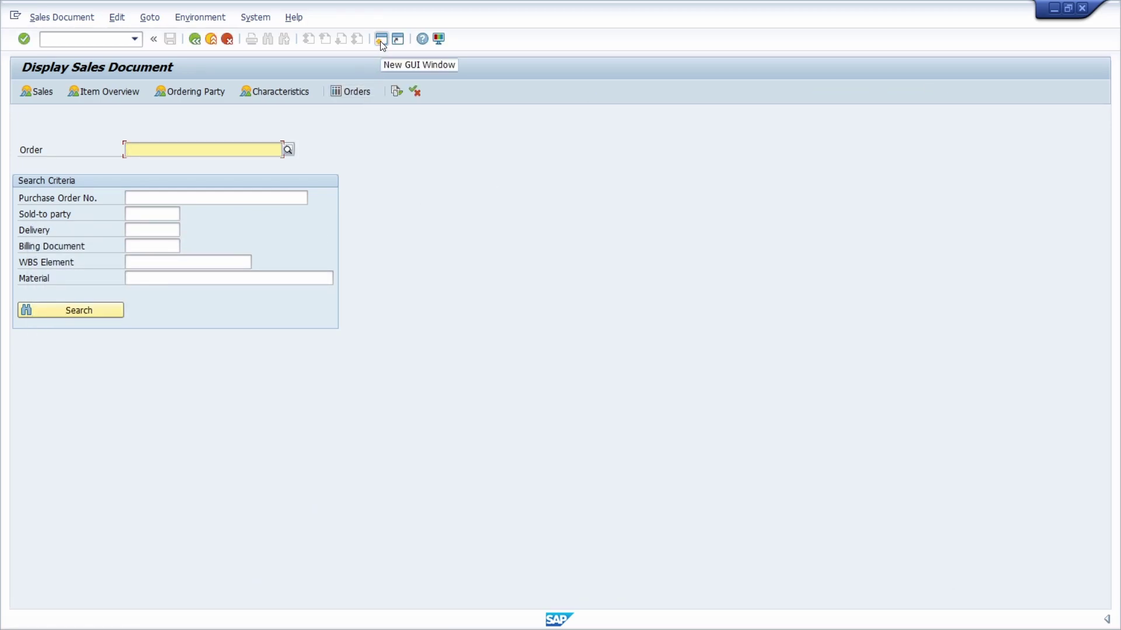
# Launch SE16N in a new session with /ose16n and select table name VBAK.
pyautogui.click(86, 40)
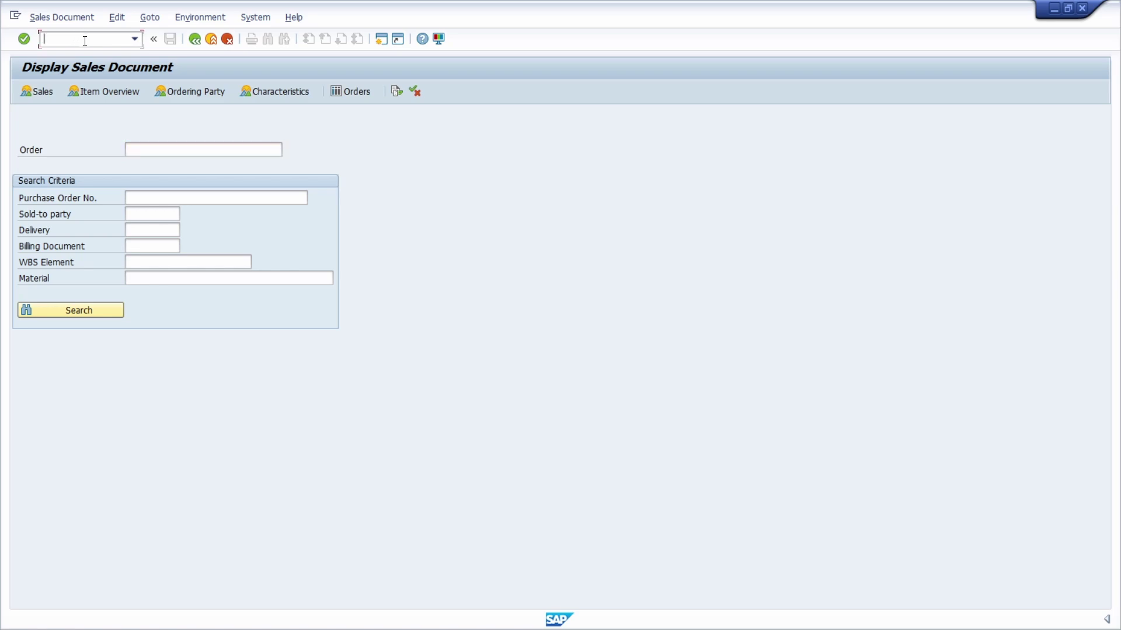
pyautogui.write('/ose16n')
pyautogui.press('Return')
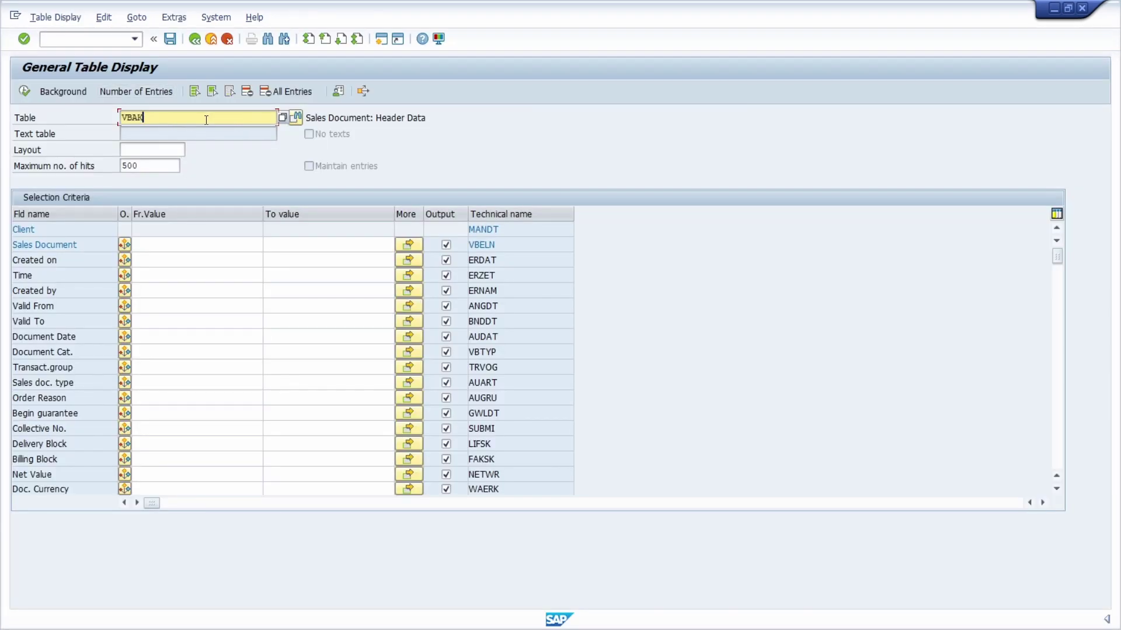
pyautogui.doubleClick(206, 119)
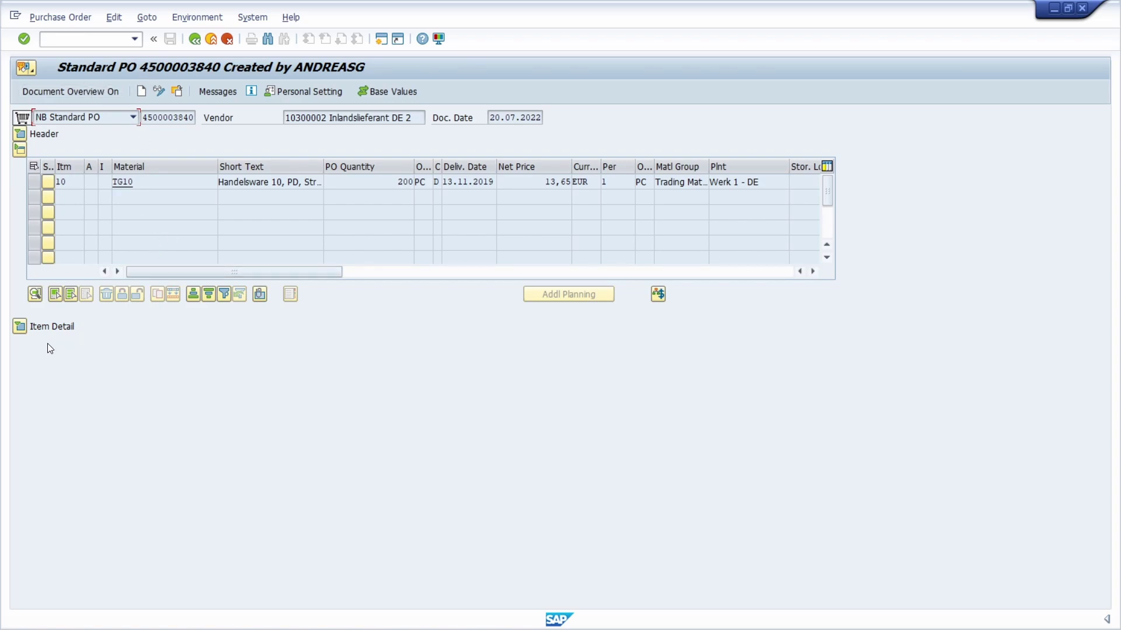
# Check GR non-valuated's technical info on the item Delivery tab (structure MEPO1313, field WEUNB), then go to Easy Access.
pyautogui.click(20, 327)
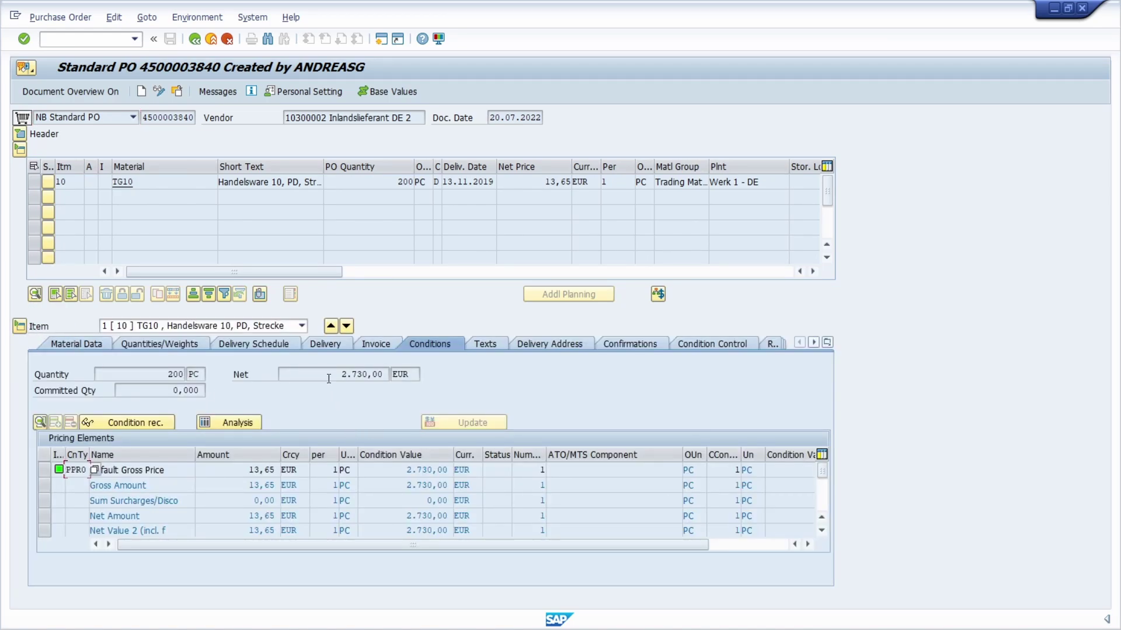
pyautogui.click(331, 344)
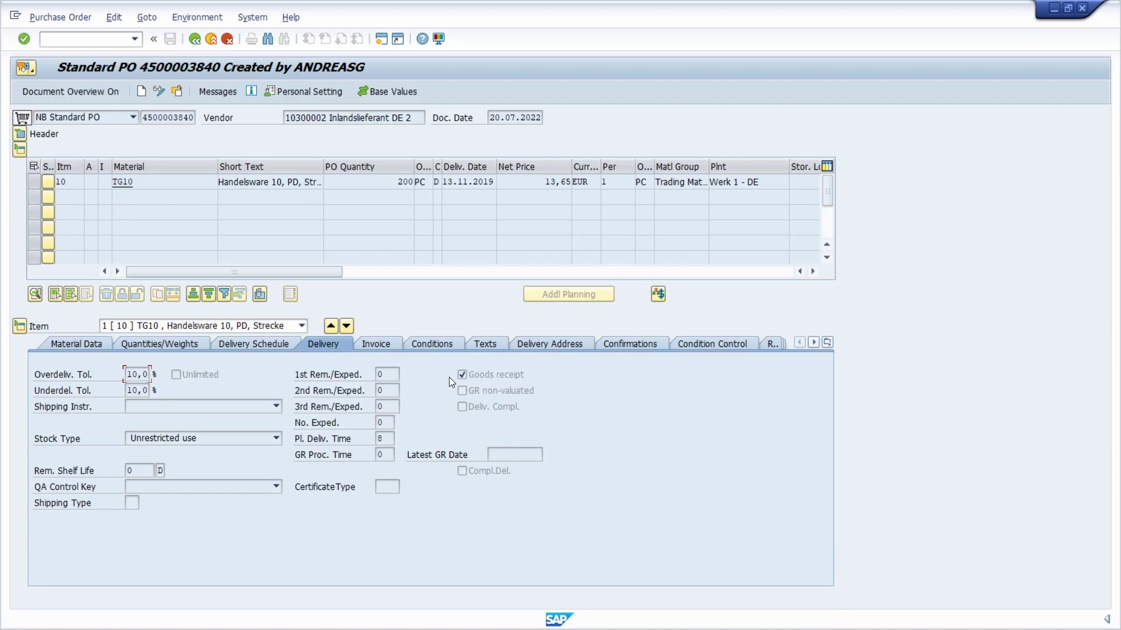
pyautogui.click(498, 393)
pyautogui.press('F1')
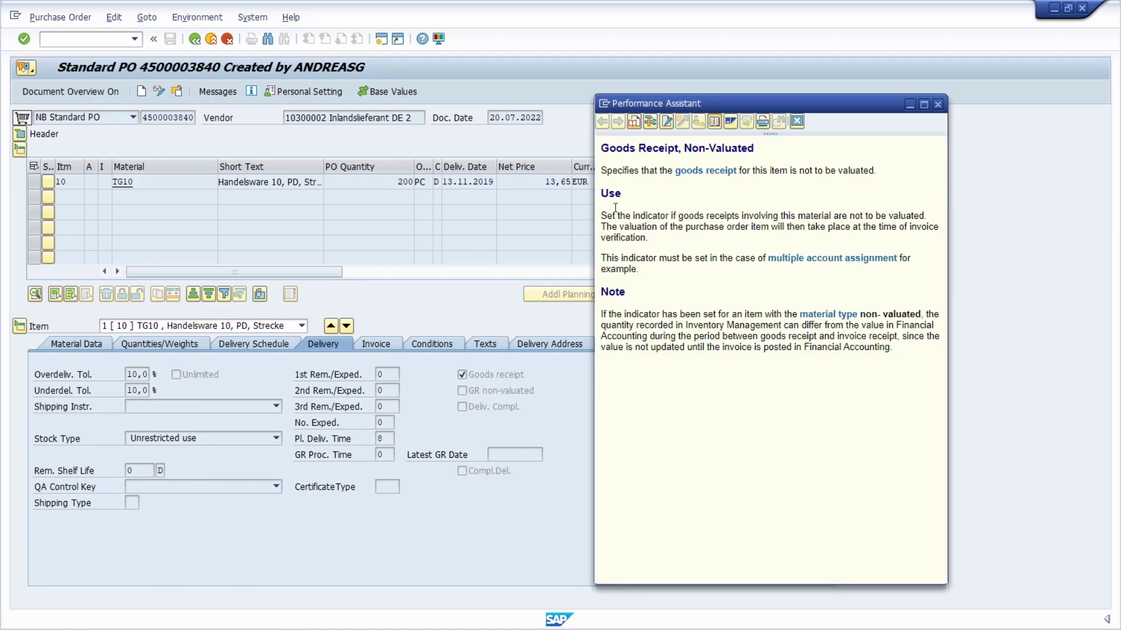
pyautogui.click(651, 123)
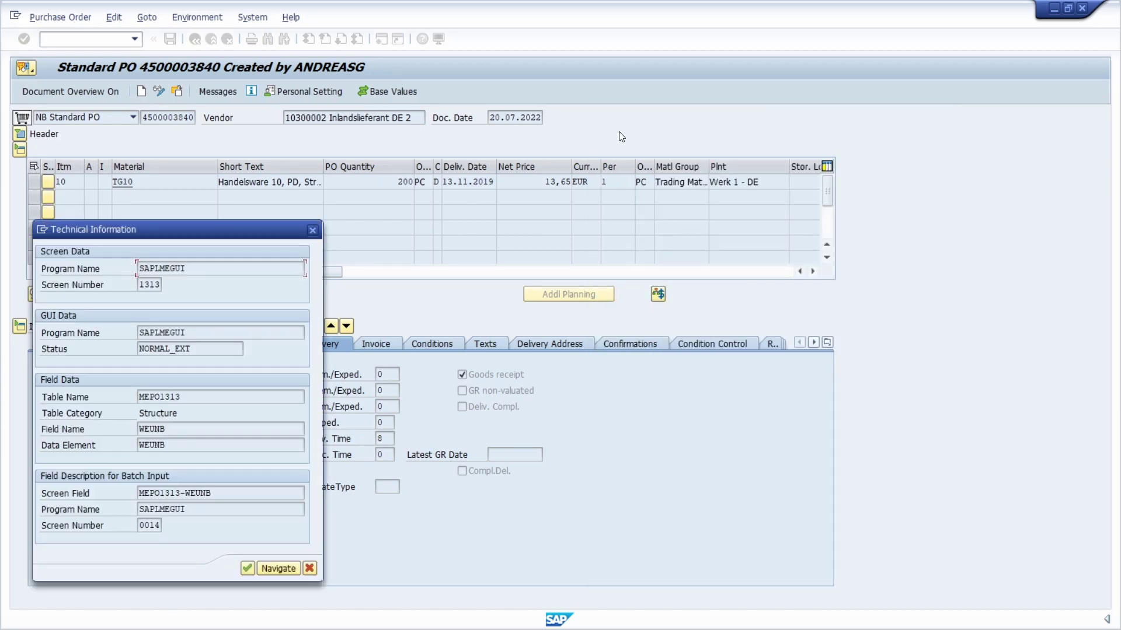
pyautogui.doubleClick(197, 402)
pyautogui.hotkey('ctrl', 'c')
pyautogui.click(42, 229)
pyautogui.click(152, 295)
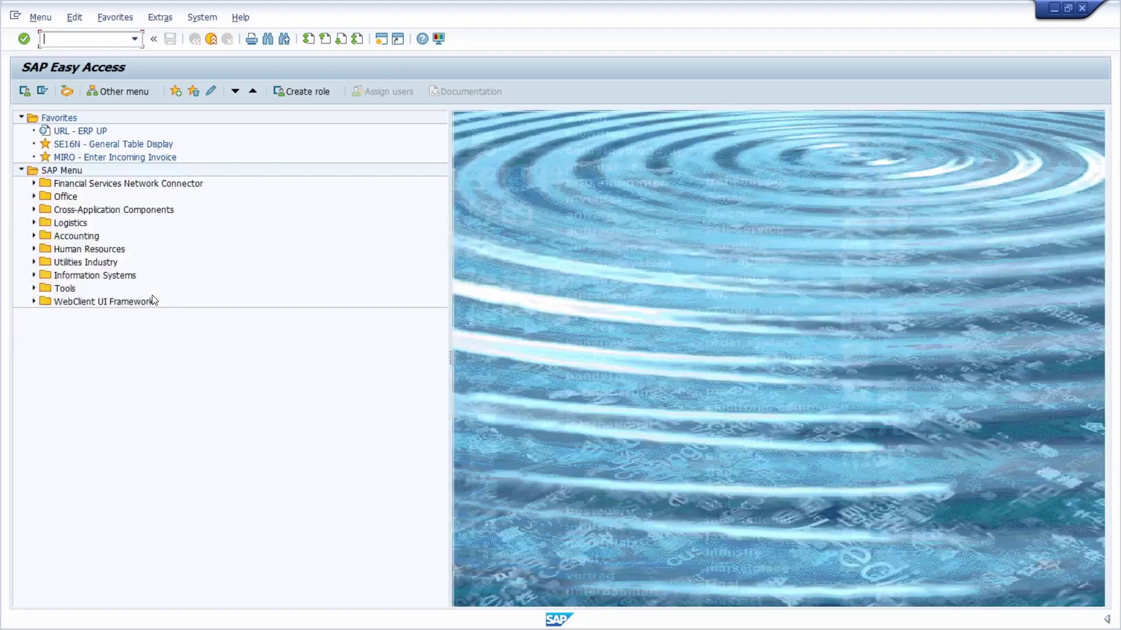
# Try displaying MEPO1313 in SE16N, which rejects it as the wrong table category.
pyautogui.write('se16n')
pyautogui.press('Return')
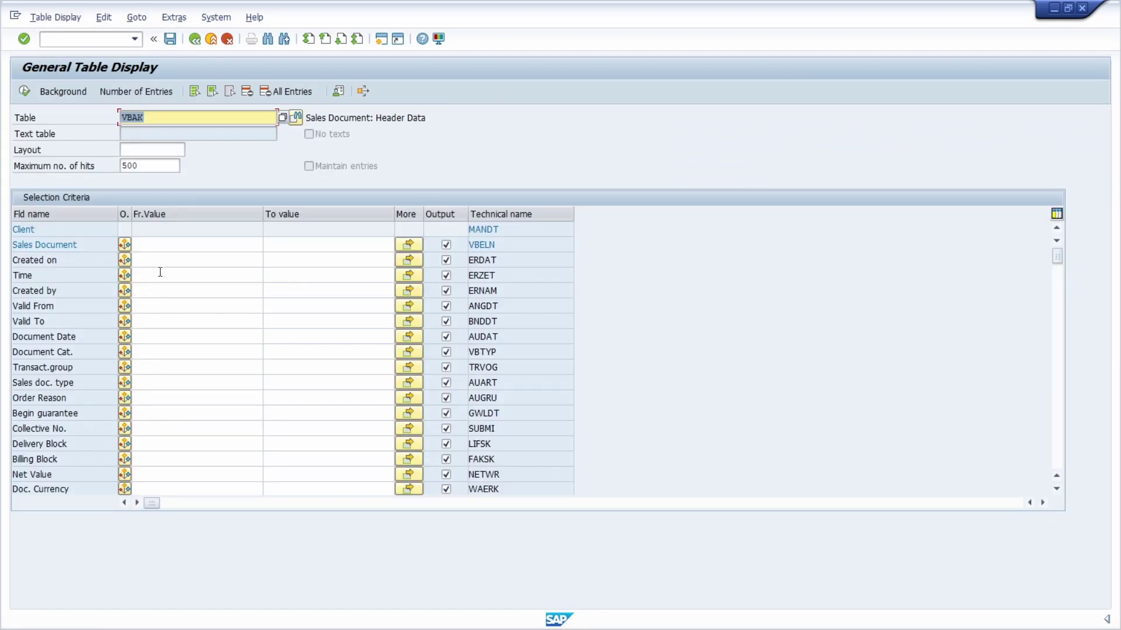
pyautogui.write('MEPO1313')
pyautogui.press('Return')
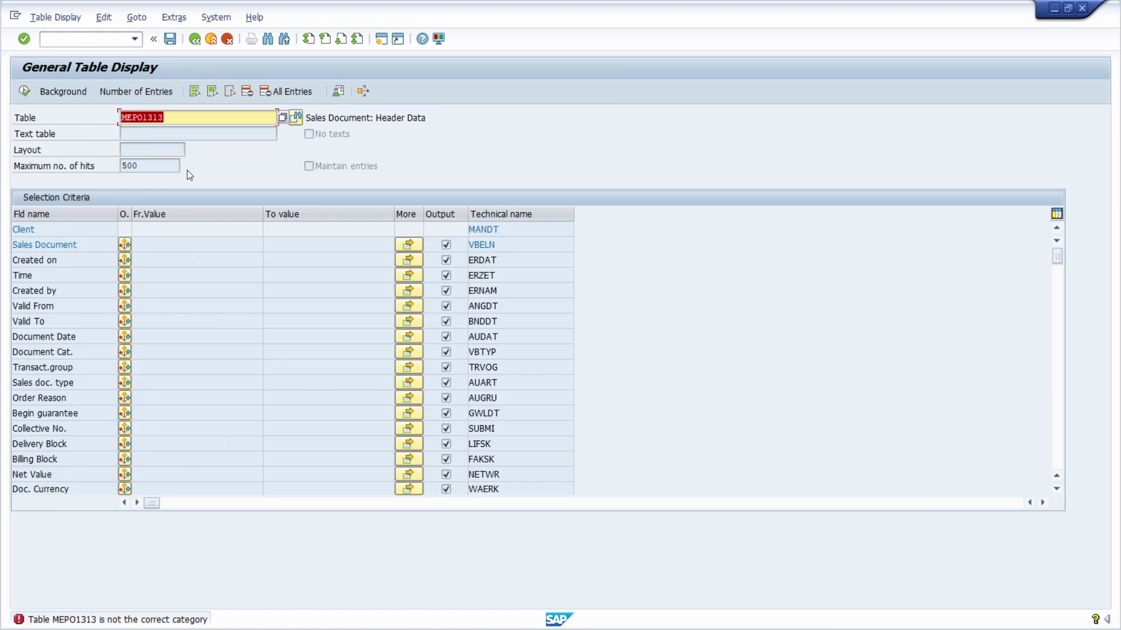
# Switch to SE11 via /nse11 with MEPO1313 carried over as the table name.
pyautogui.click(87, 39)
pyautogui.write('/nse11')
pyautogui.press('Return')
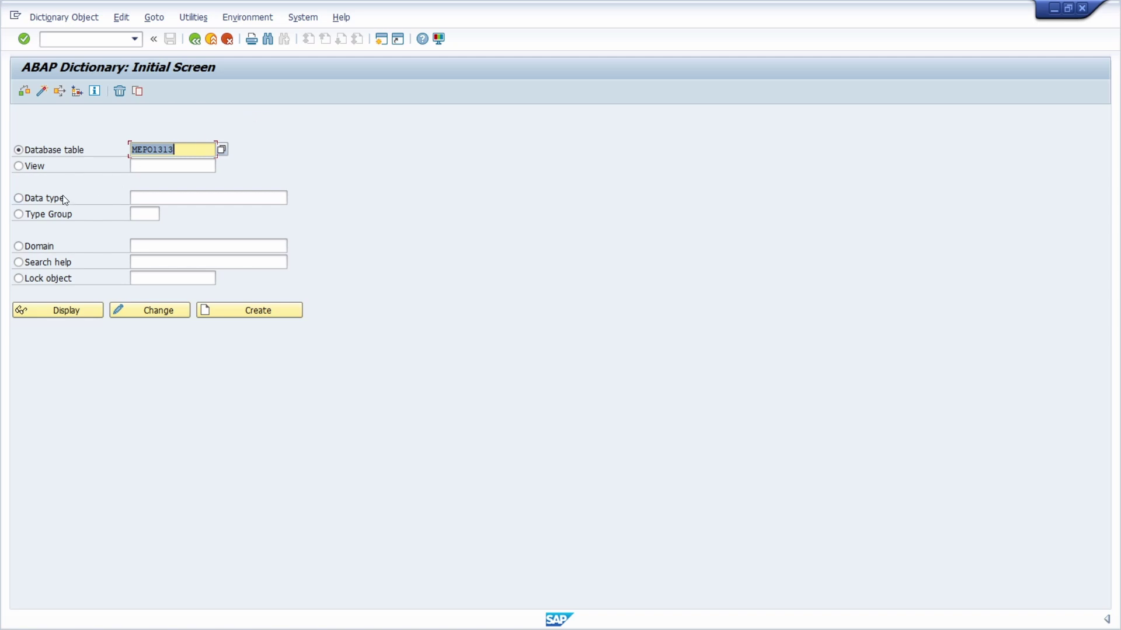
# Display MEPO1313 as a data type to inspect its WEUNB component, then return to the PO item delivery data.
pyautogui.click(47, 199)
pyautogui.hotkey('ctrl', 'v')
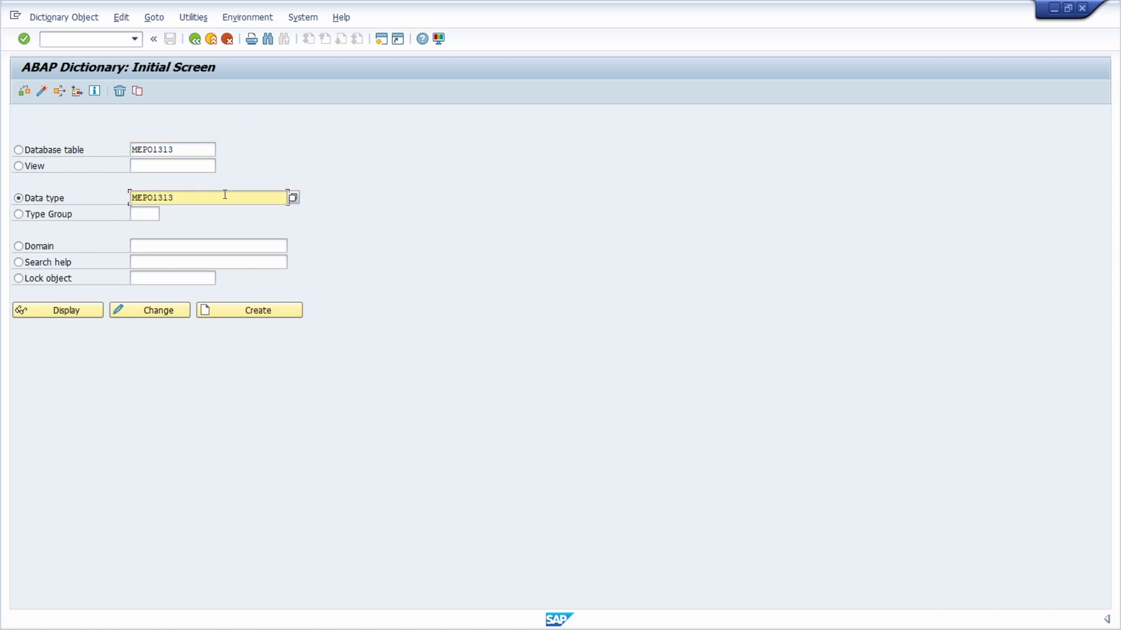
pyautogui.click(97, 311)
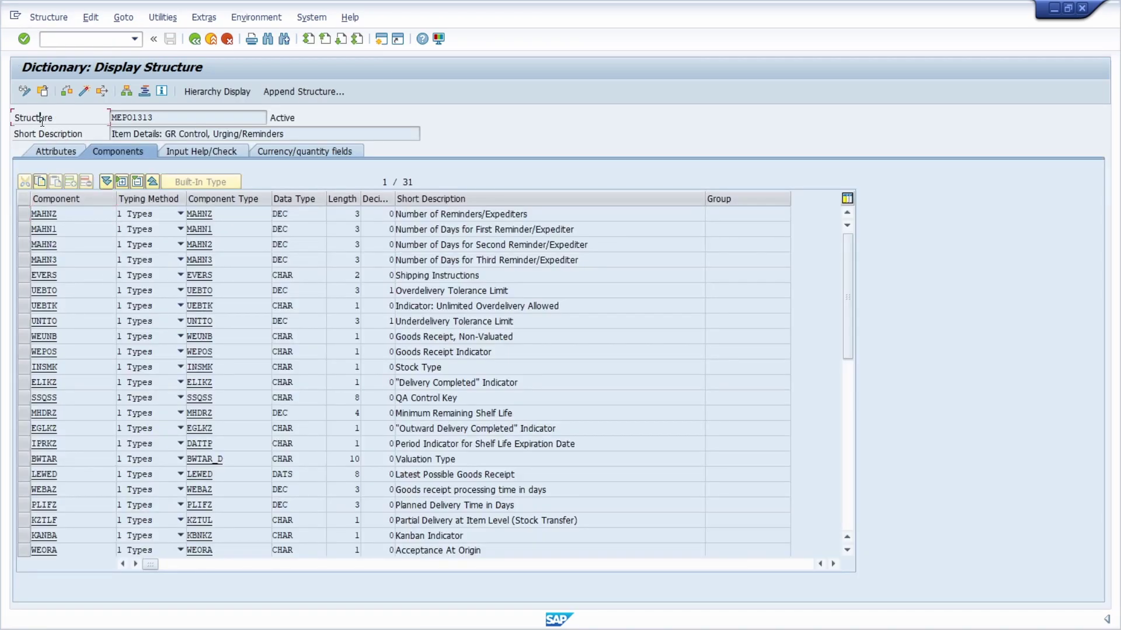
pyautogui.doubleClick(43, 118)
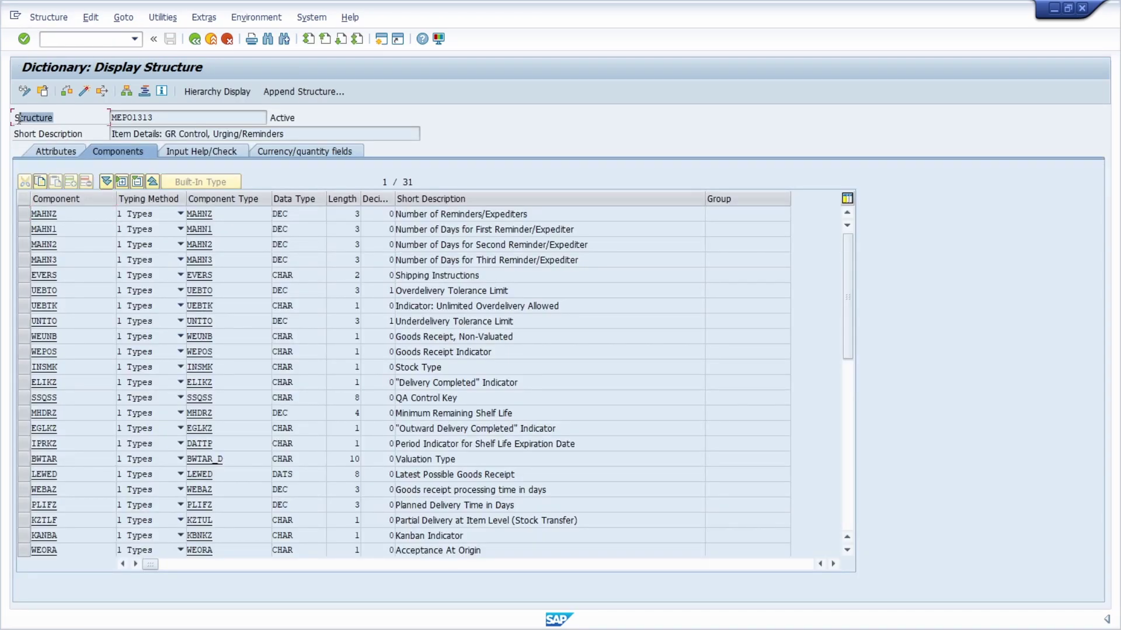
pyautogui.click(172, 119)
pyautogui.press('F3')
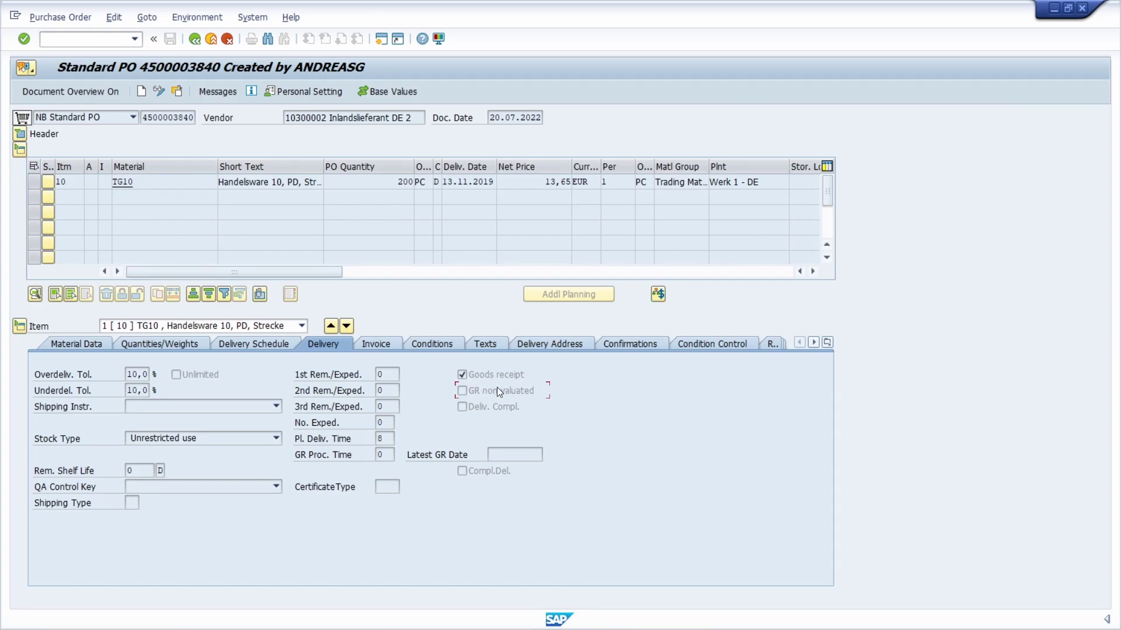
# From GR non-valuated's technical info, open data element WEUNB (domain XFELD, CHAR length 1).
pyautogui.press('F1')
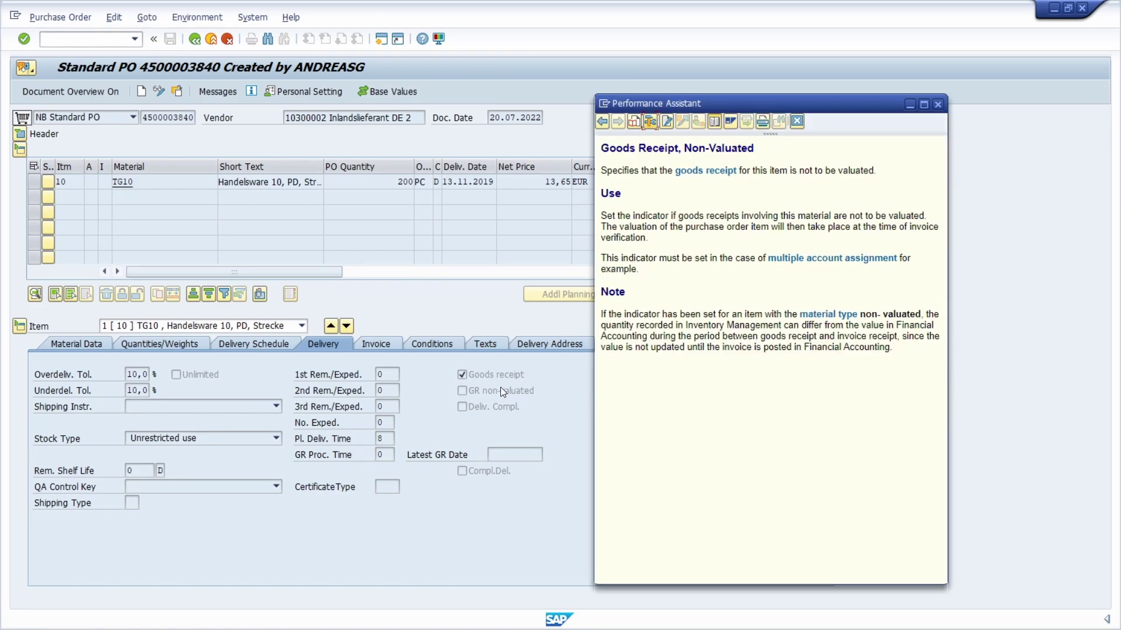
pyautogui.click(650, 120)
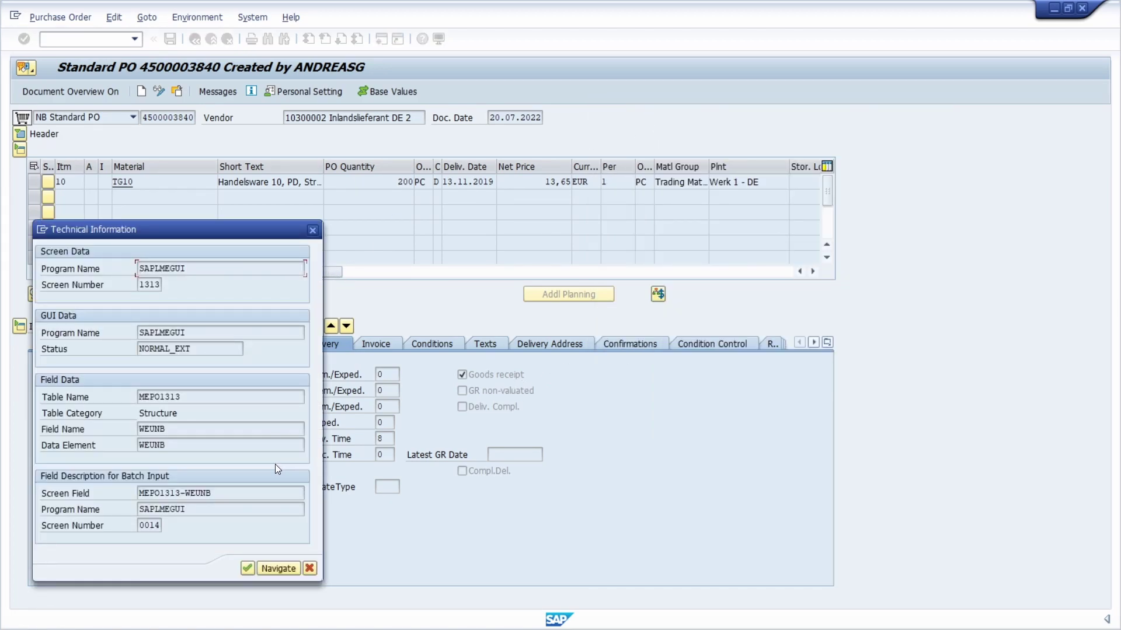
pyautogui.doubleClick(140, 397)
pyautogui.doubleClick(172, 415)
pyautogui.doubleClick(175, 430)
pyautogui.doubleClick(187, 444)
pyautogui.doubleClick(157, 445)
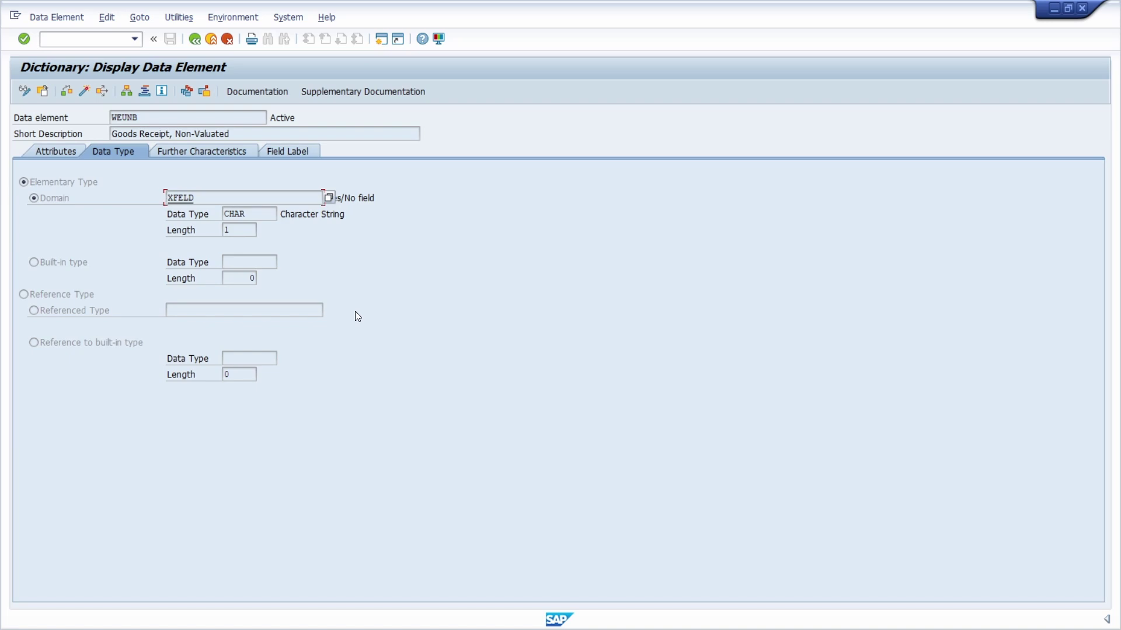
# Run WEUNB's where-used list on table fields, giving 33 hits including AFPO, EBAN and EKPO.
pyautogui.click(102, 92)
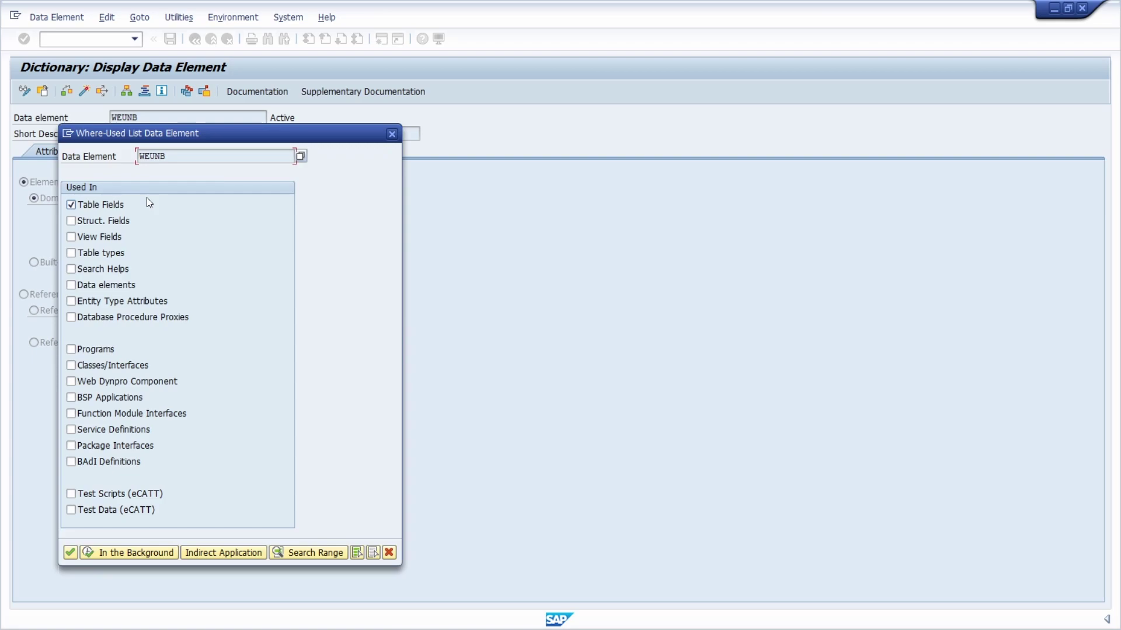
pyautogui.click(70, 552)
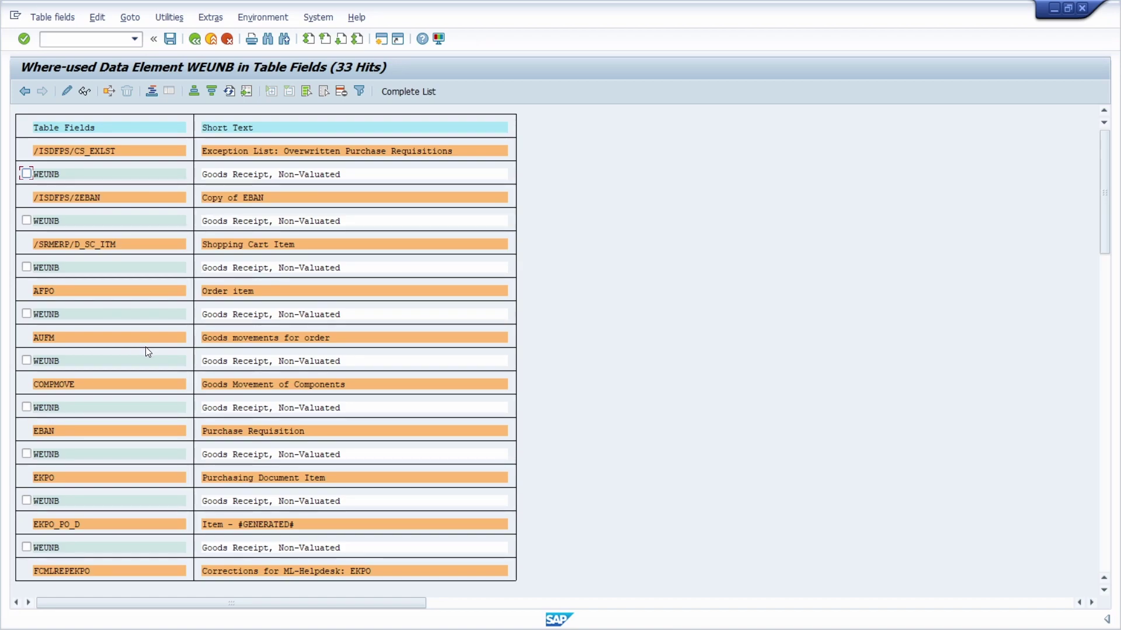
# Open transparent table EKPO (Purchasing Document Item, 379 fields) from its WEUNB hit.
pyautogui.click(51, 478)
pyautogui.doubleClick(47, 479)
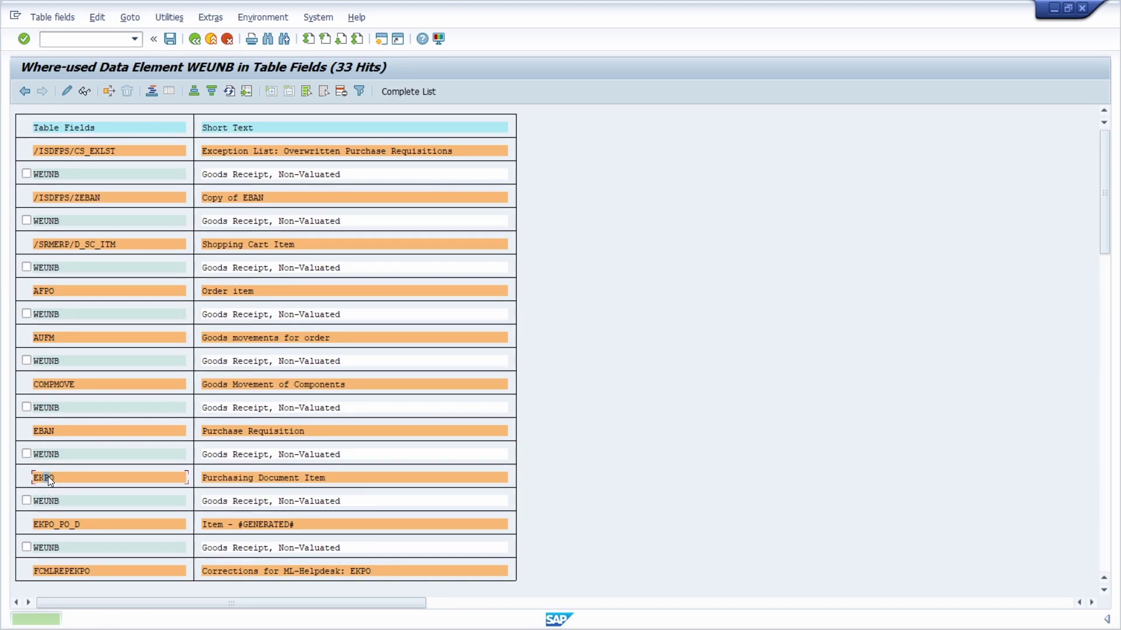
pyautogui.doubleClick(43, 498)
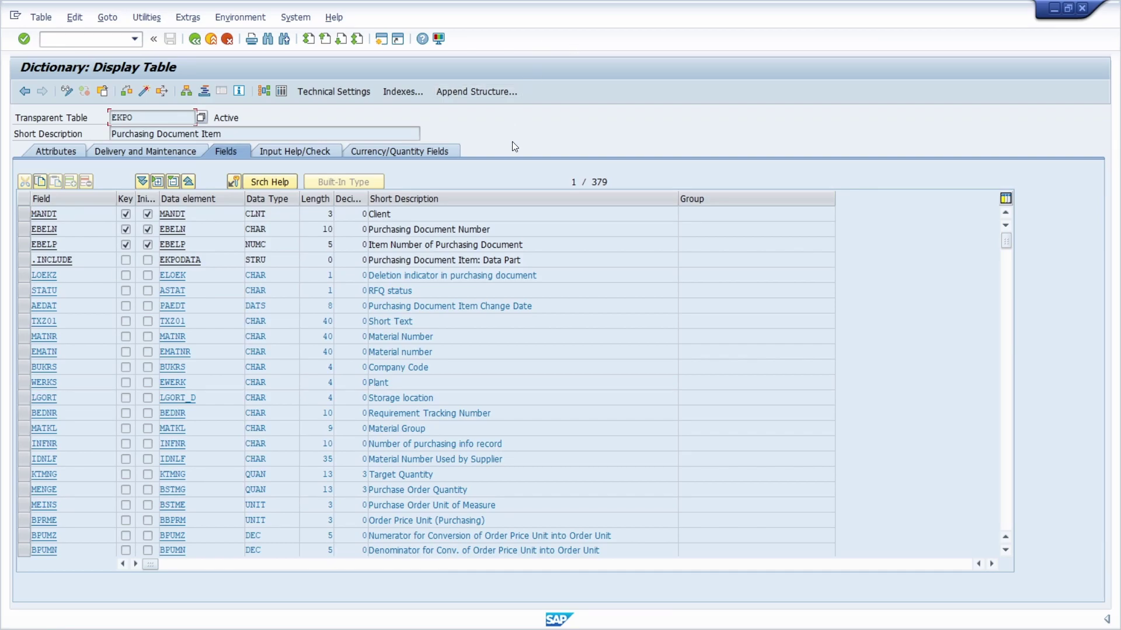
# Go back three screens to the PO technical info and open structure MEPO1313's 31 components.
pyautogui.click(195, 39)
pyautogui.click(194, 39)
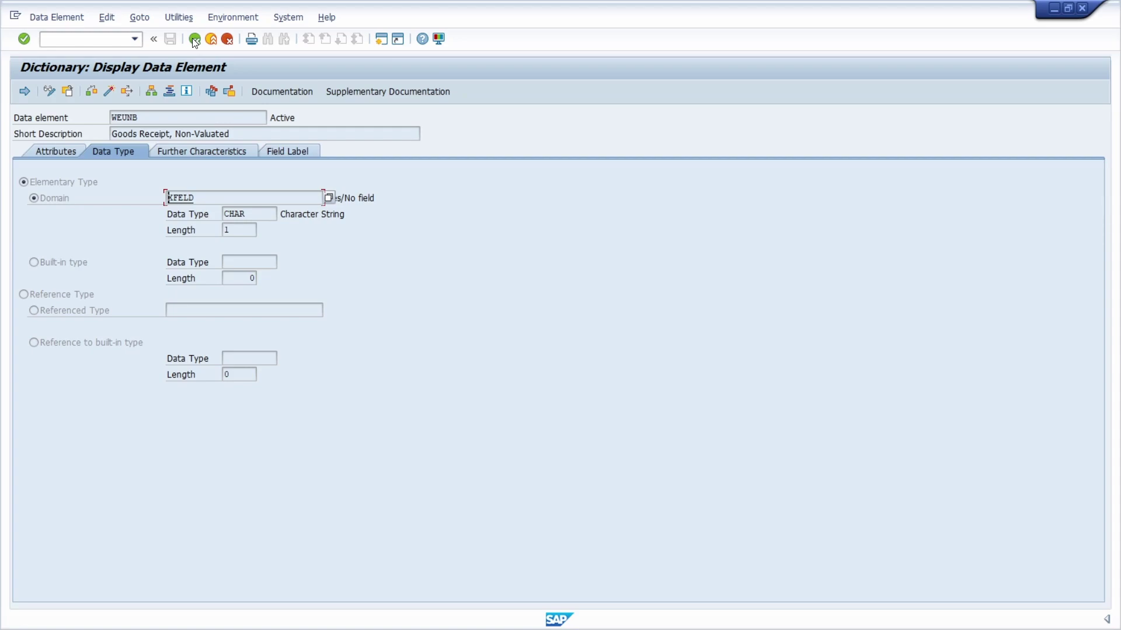
pyautogui.click(194, 39)
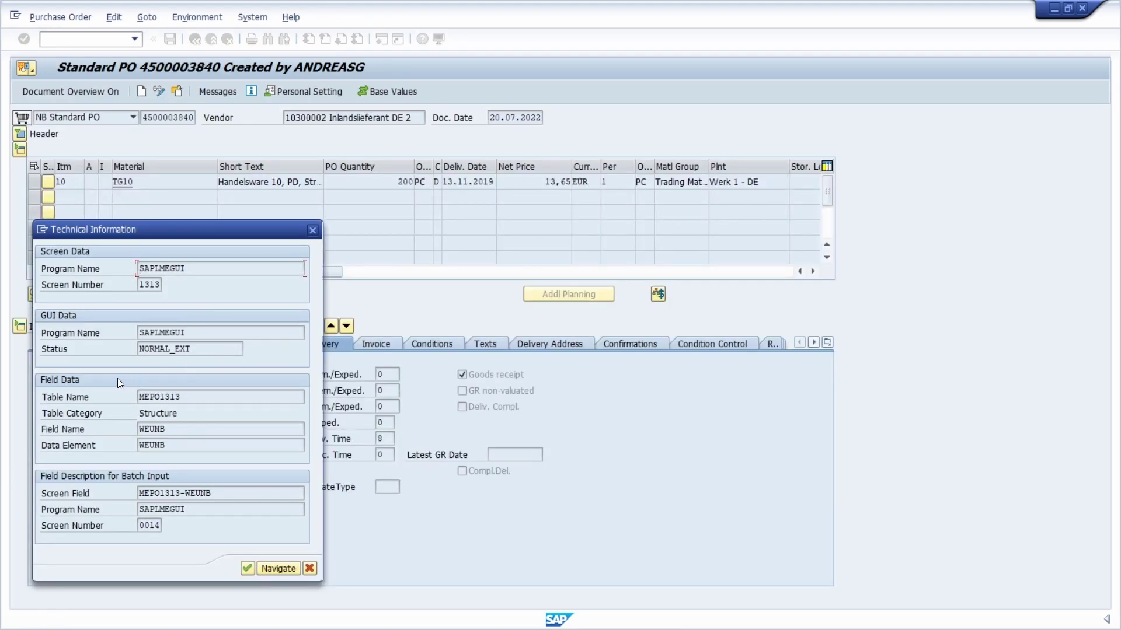
pyautogui.click(174, 397)
pyautogui.doubleClick(174, 397)
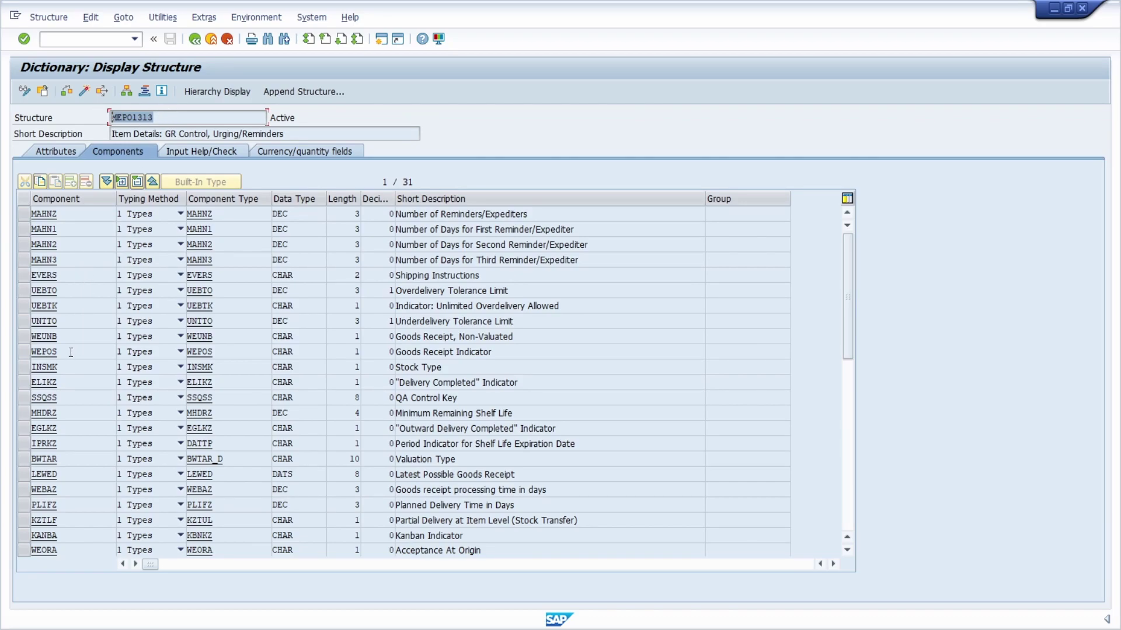
# Search MEPO1313's component list for 'wepos' to find WEPOS, the Goods Receipt Indicator.
pyautogui.click(23, 353)
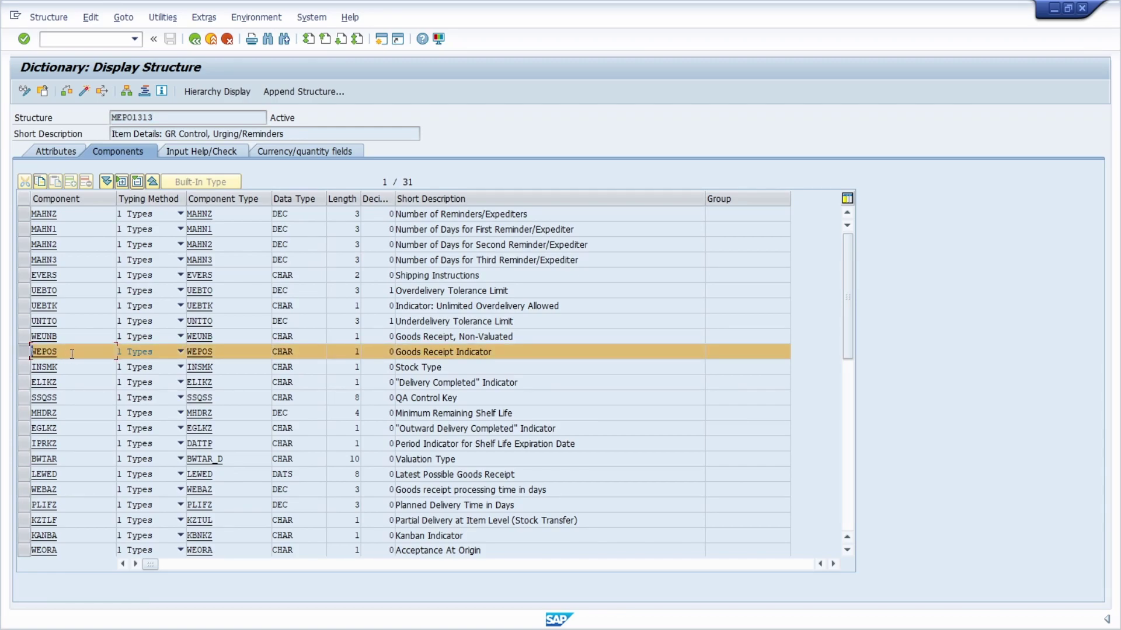
pyautogui.hotkey('ctrl', 'f')
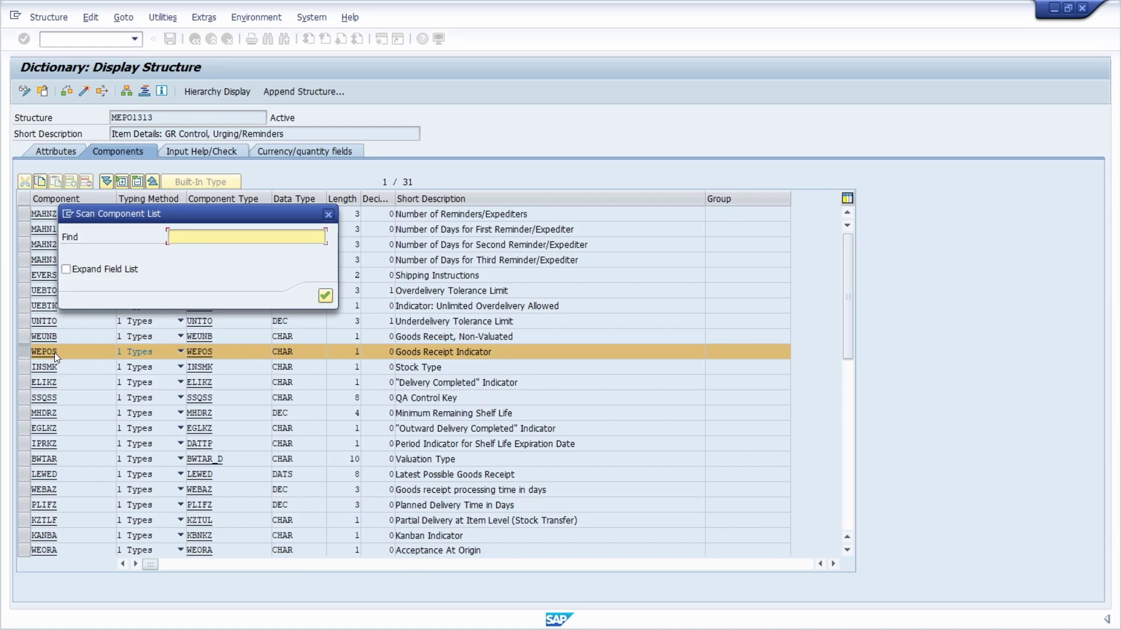
pyautogui.write('wepos')
pyautogui.press('Return')
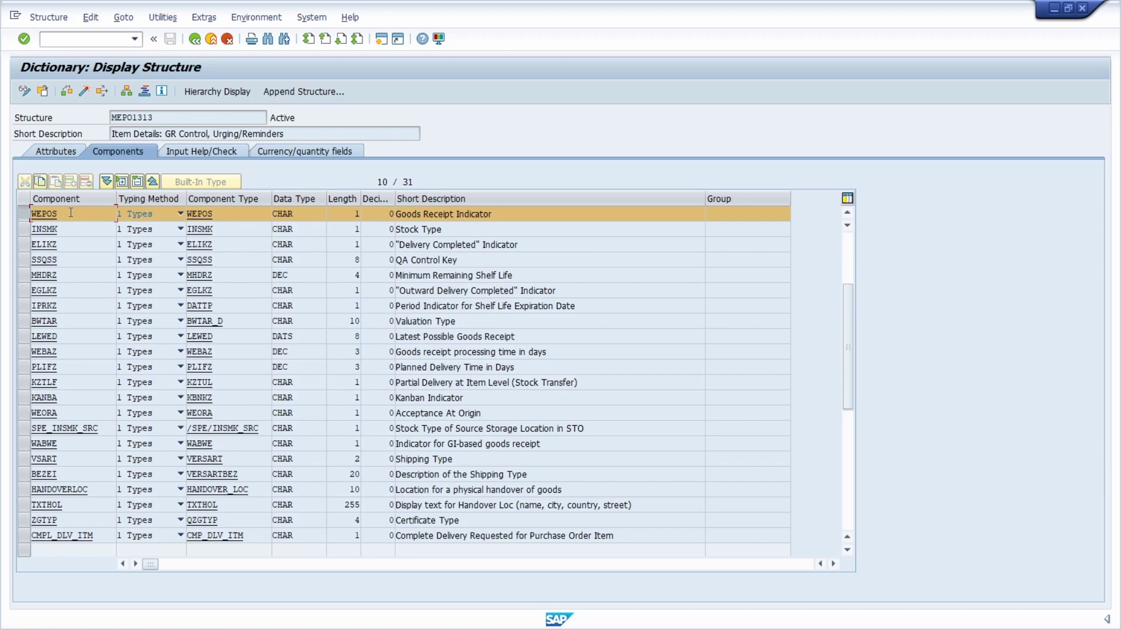
# Open data element WEPOS, list its 26 table-field uses, and open table EKPO from them.
pyautogui.doubleClick(225, 211)
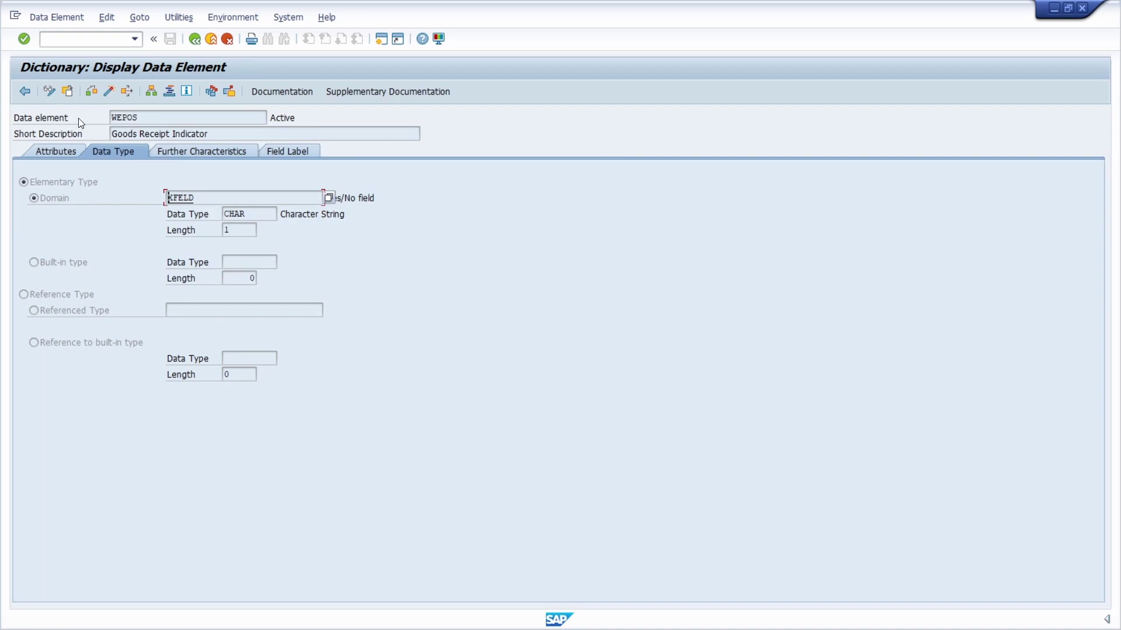
pyautogui.click(126, 93)
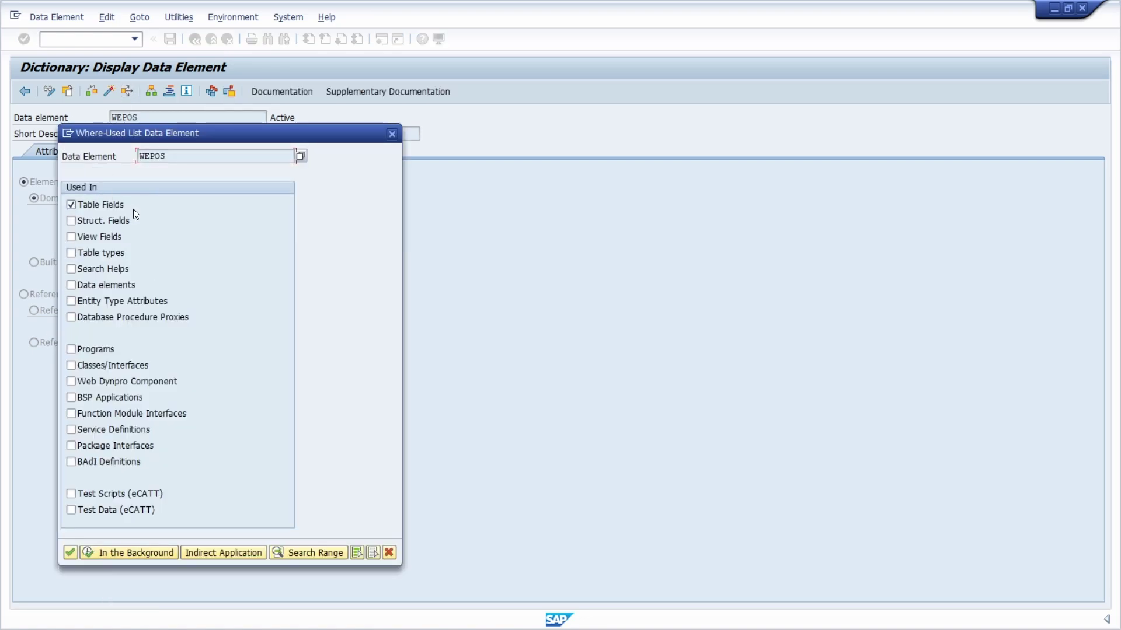
pyautogui.click(69, 551)
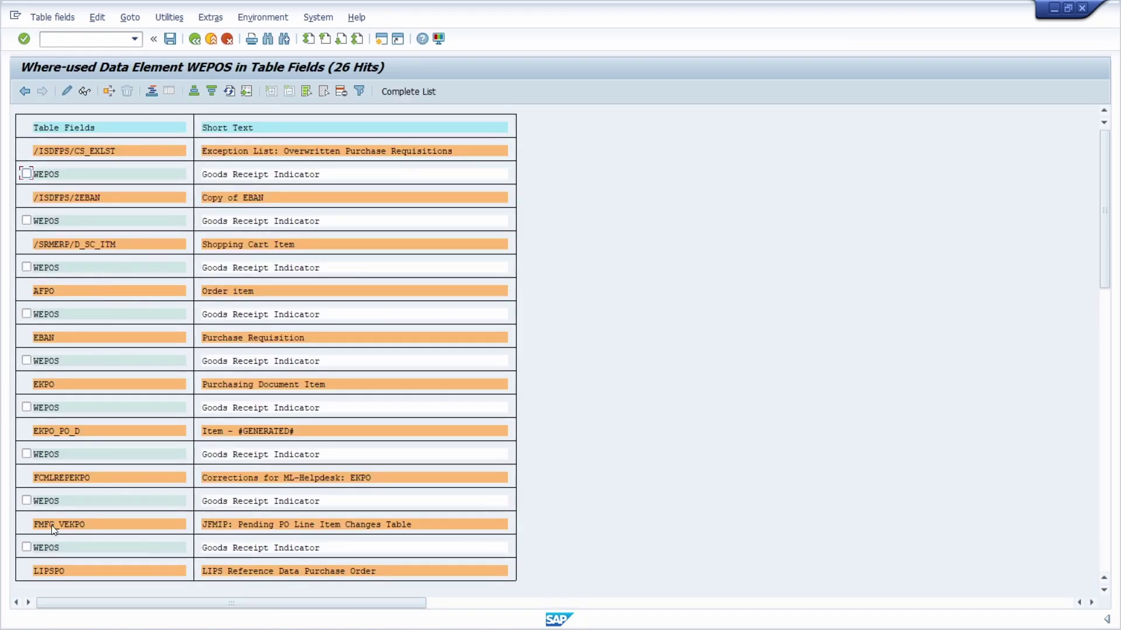
pyautogui.doubleClick(62, 408)
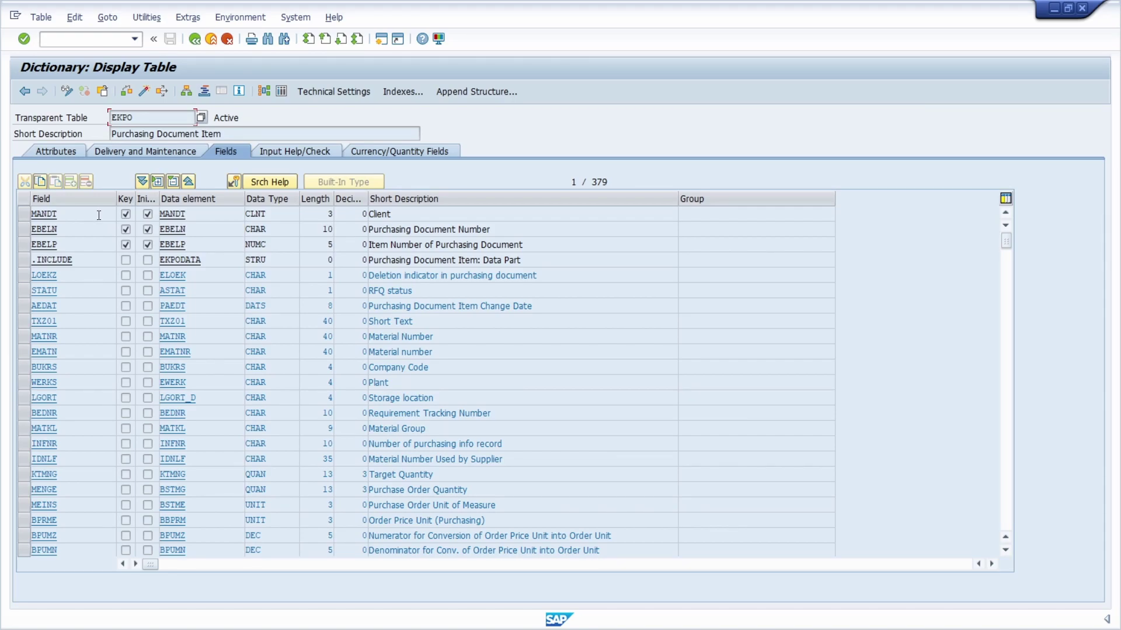
# Launch the Object Navigator (SE80) in a new session with /ose80, correcting the typos.
pyautogui.click(62, 37)
pyautogui.write('/ose84')
pyautogui.press('BackSpace')
pyautogui.press('BackSpace')
pyautogui.press('BackSpace')
pyautogui.write('e84')
pyautogui.press('BackSpace')
pyautogui.press('BackSpace')
pyautogui.press('BackSpace')
pyautogui.write('e80')
pyautogui.press('Return')
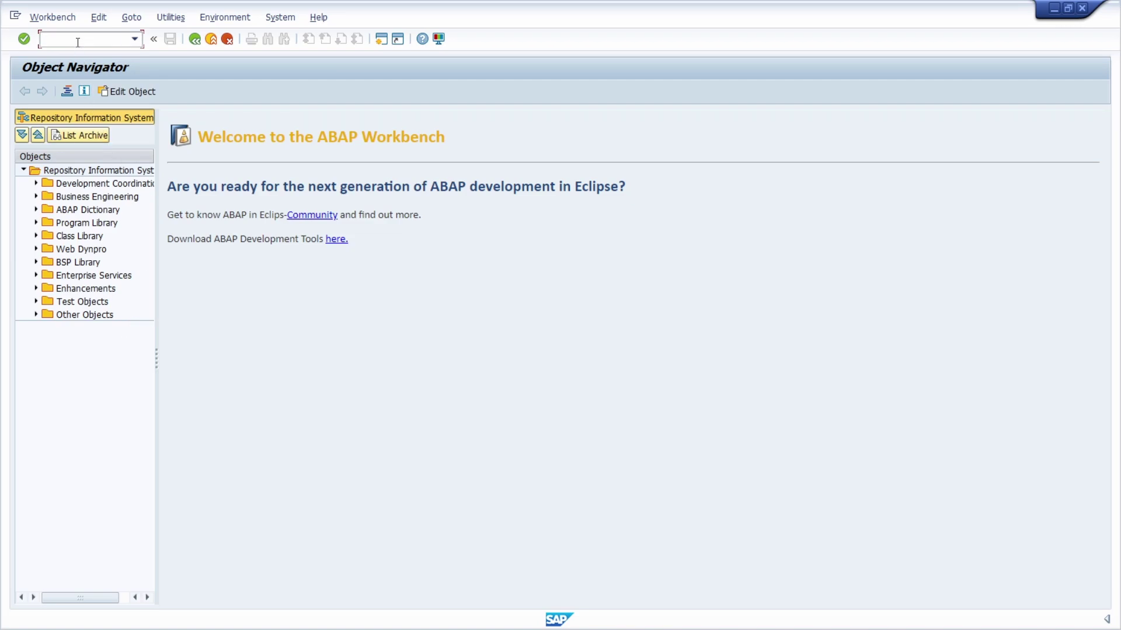
# Open another /ose80 session and switch to the Repository Information System tree.
pyautogui.write('/ose80')
pyautogui.press('Return')
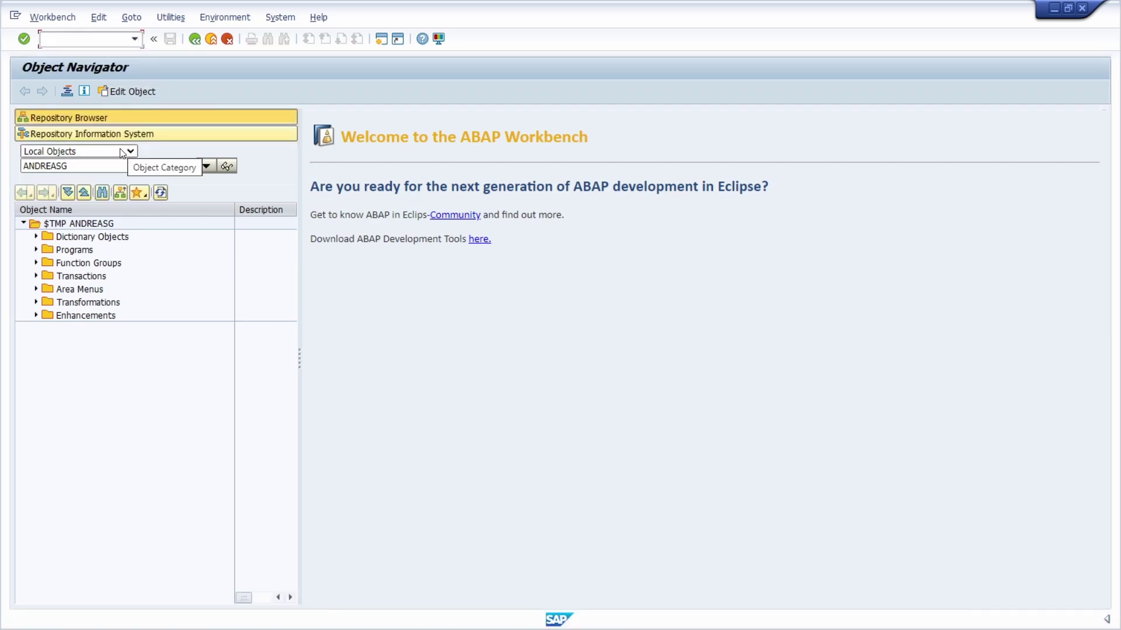
pyautogui.click(106, 135)
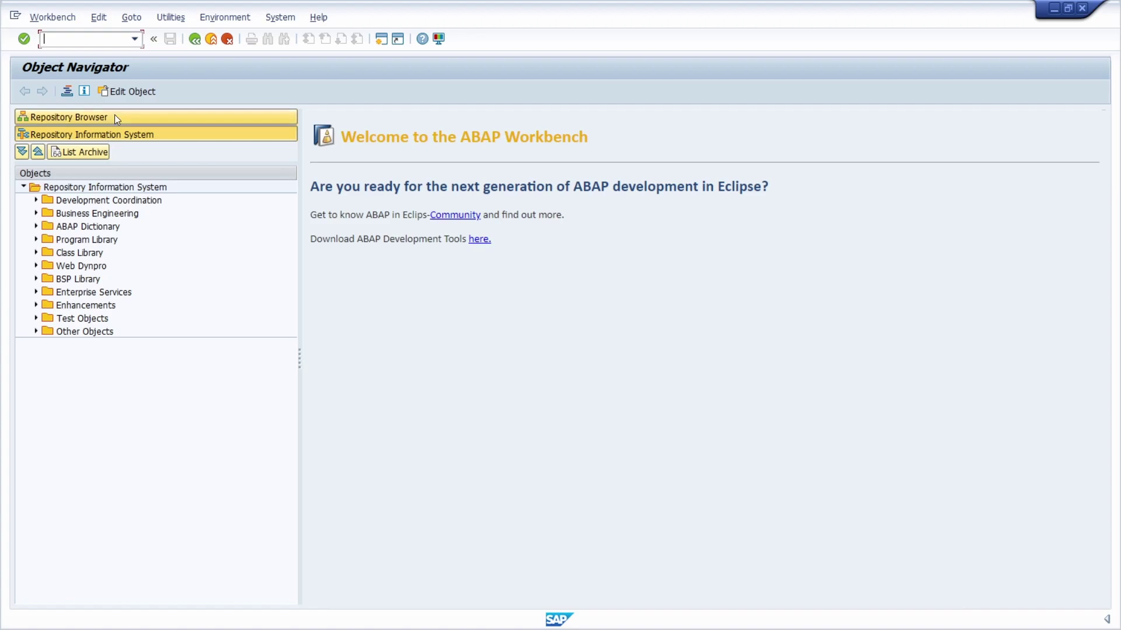
# Keep Repository Browser and Repository Information System enabled in the workbench Utilities settings.
pyautogui.click(171, 17)
pyautogui.click(177, 36)
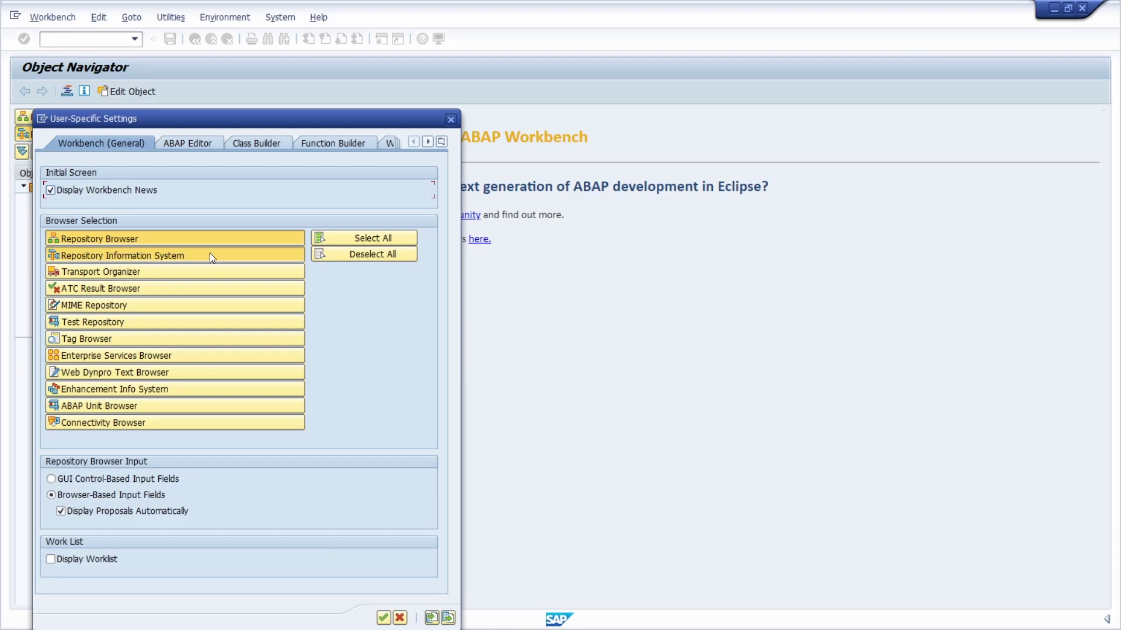
pyautogui.click(384, 620)
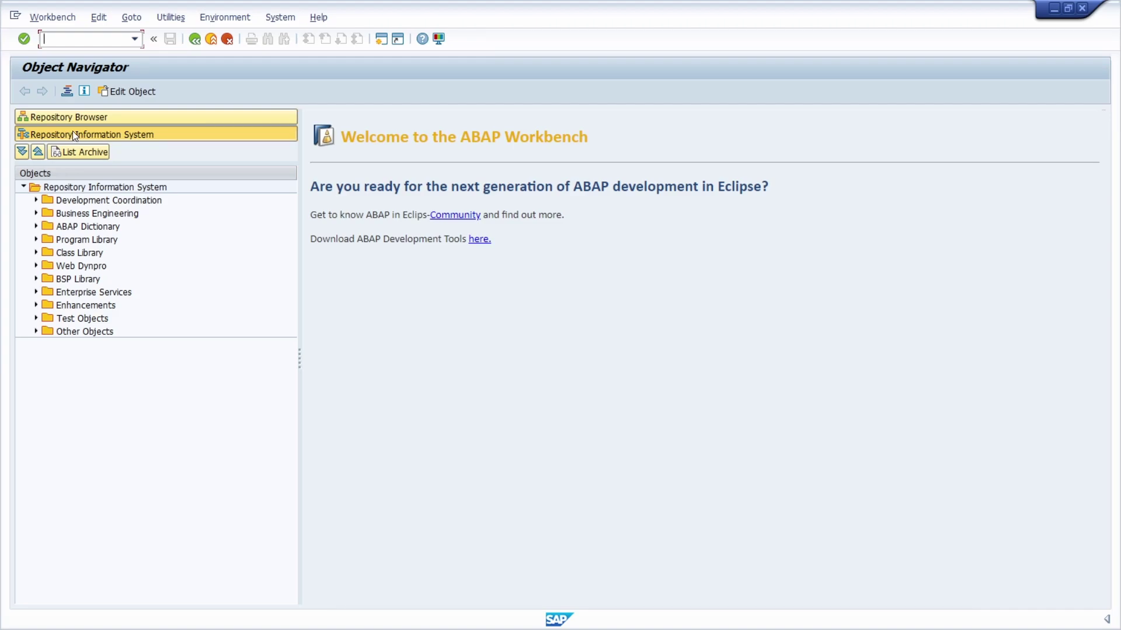
# Open the Table Fields search under ABAP Dictionary > Fields and enter field name wepos.
pyautogui.click(104, 188)
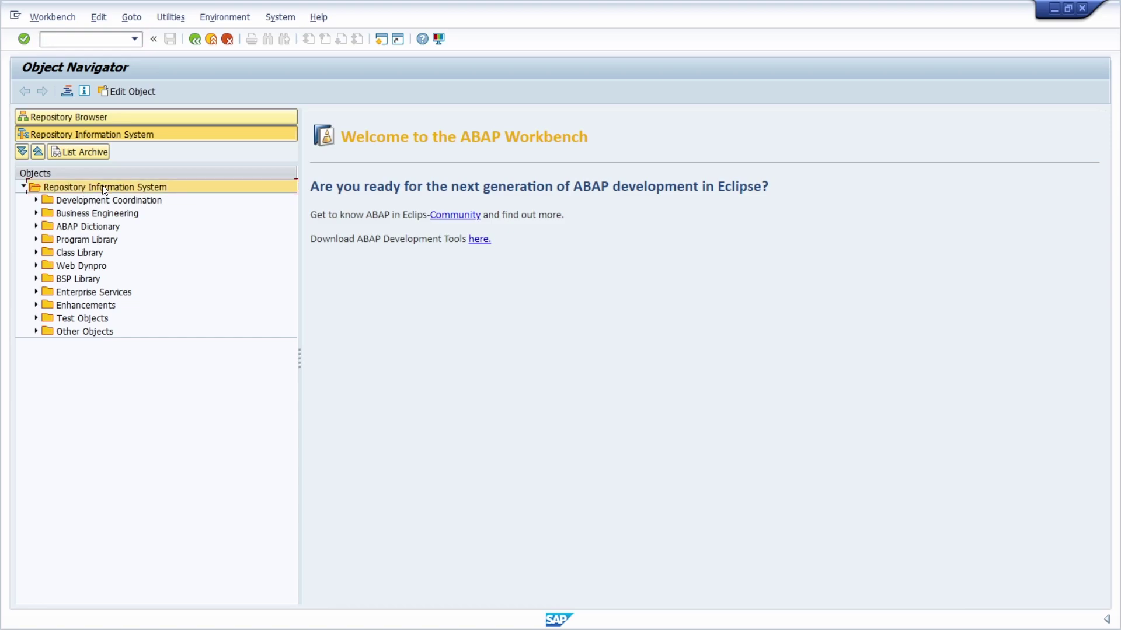
pyautogui.doubleClick(73, 228)
pyautogui.click(86, 229)
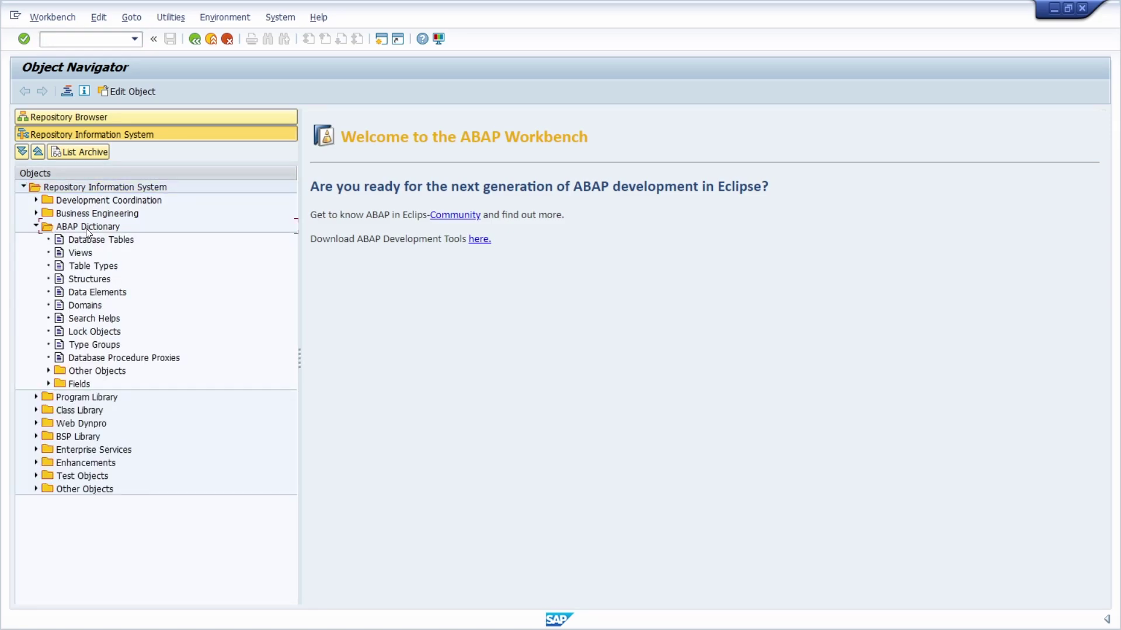
pyautogui.click(48, 384)
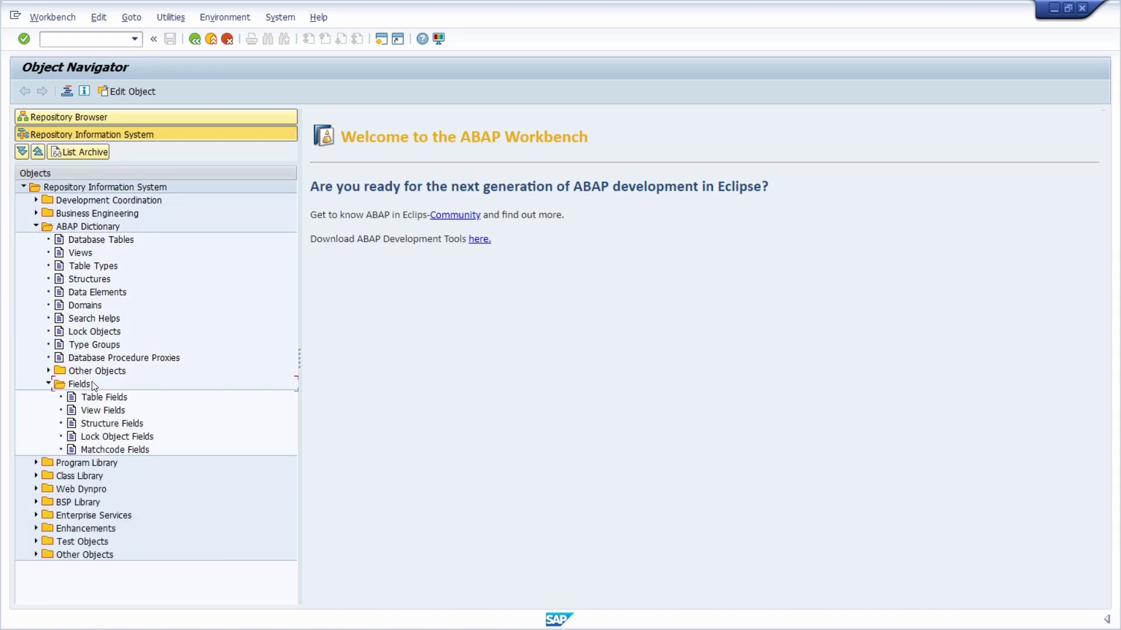
pyautogui.doubleClick(112, 397)
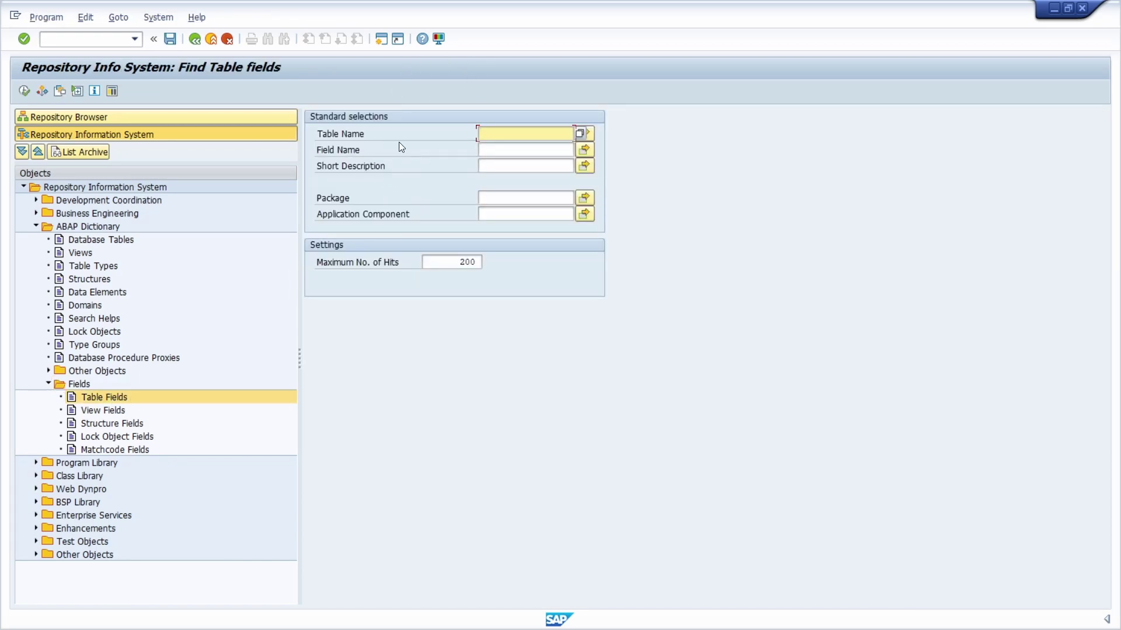
pyautogui.click(510, 149)
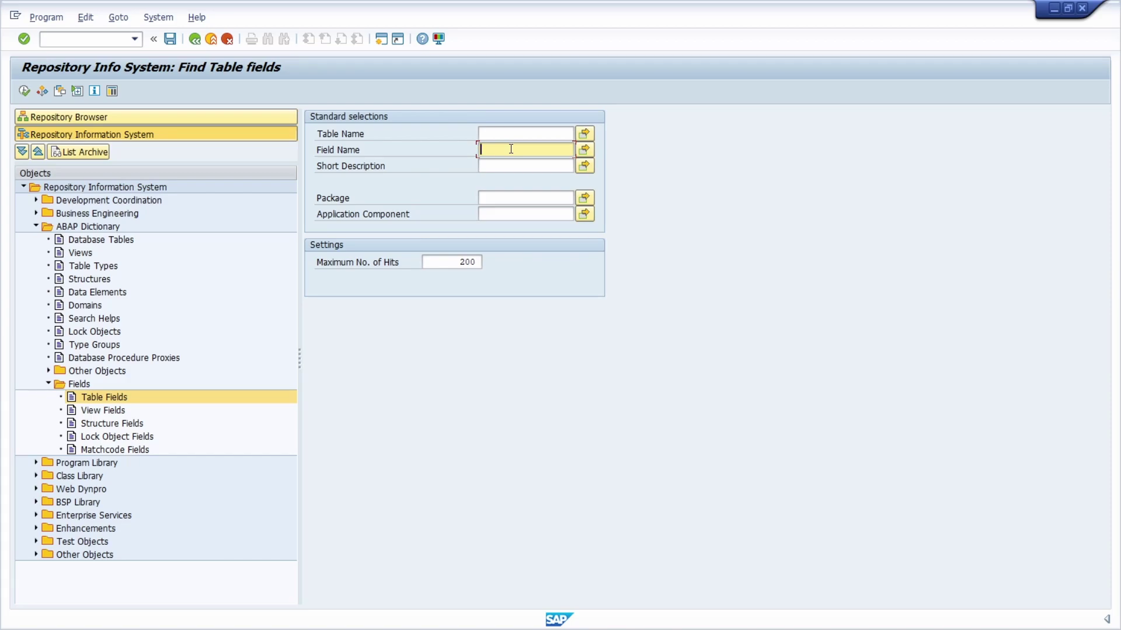
pyautogui.write('wepos')
# Run the WEPOS field search and open table EKPO from its WEPOS hit in the list.
pyautogui.click(25, 91)
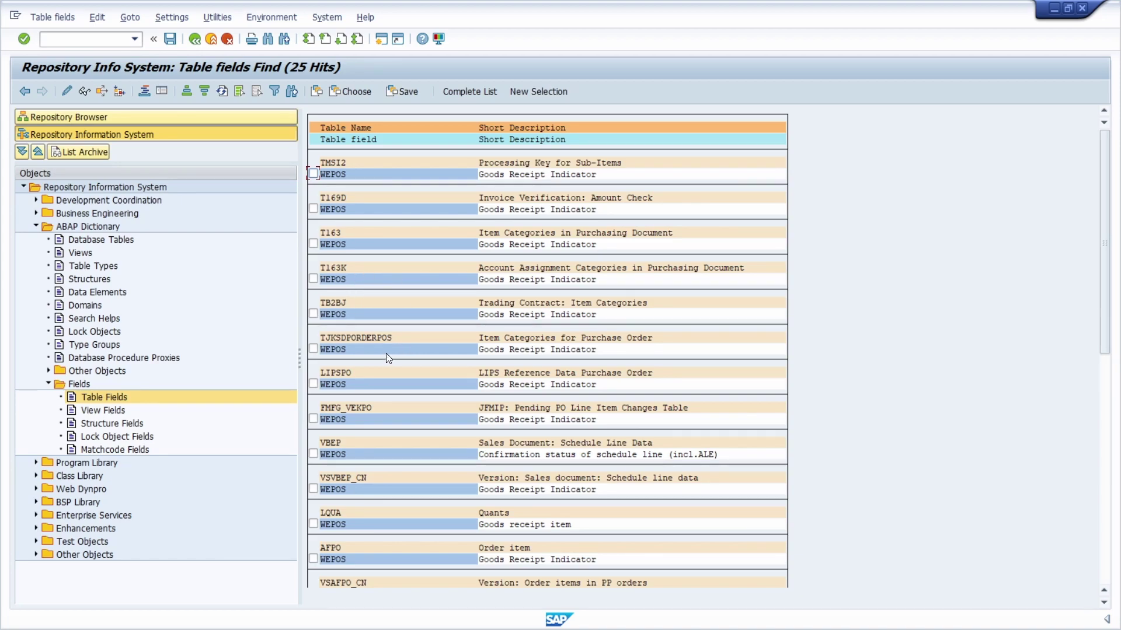
pyautogui.scroll(-3, 391, 359)
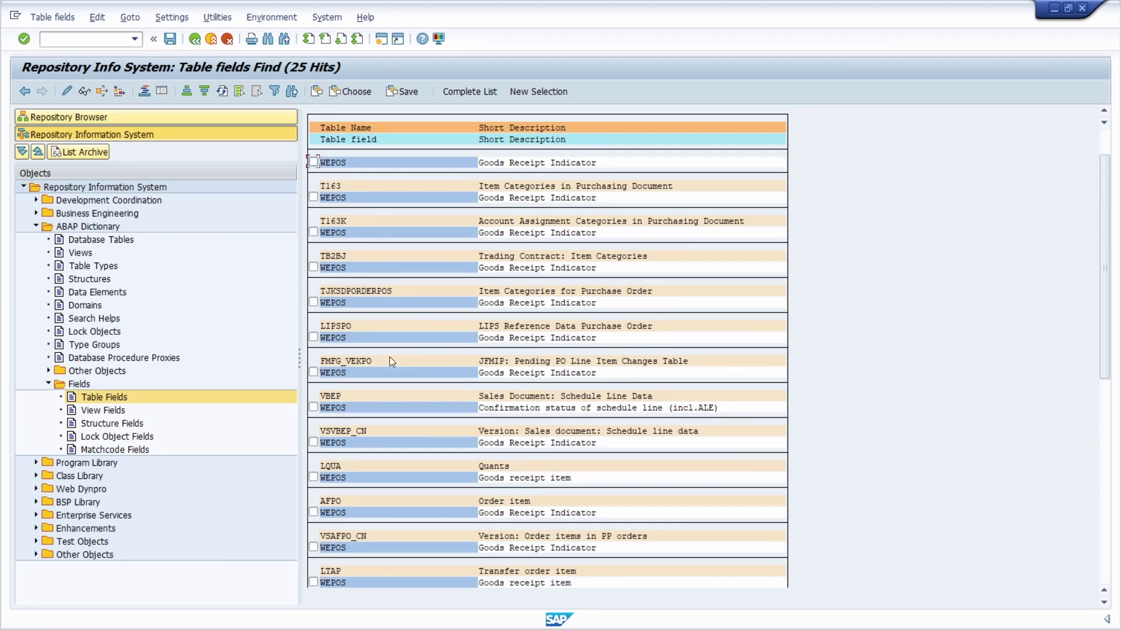
pyautogui.scroll(-2, 387, 357)
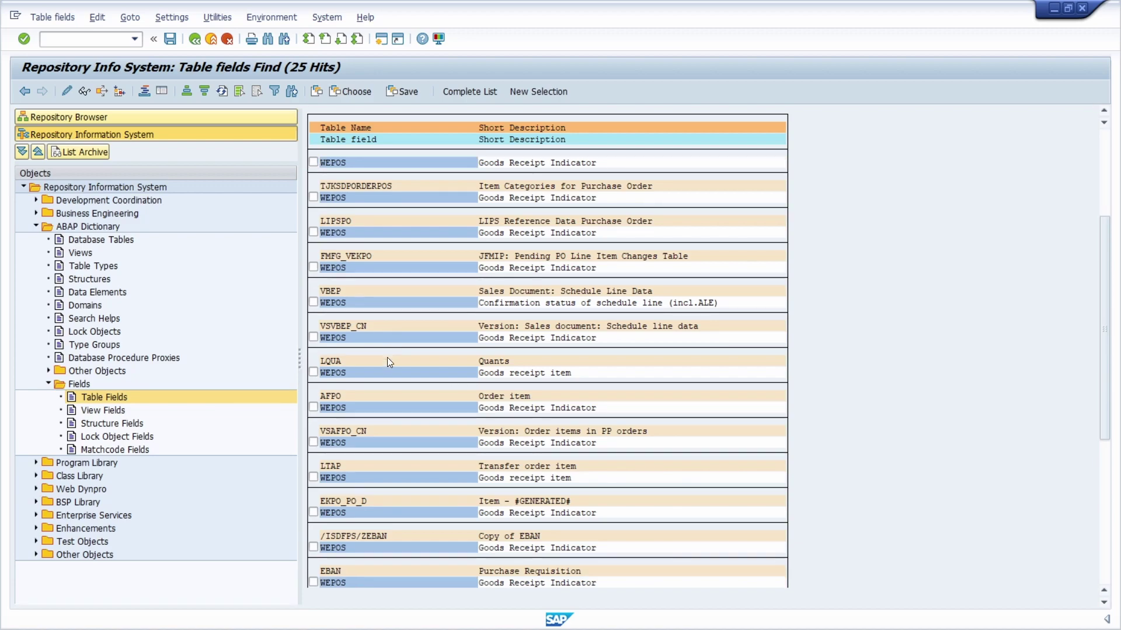
pyautogui.scroll(-2, 387, 358)
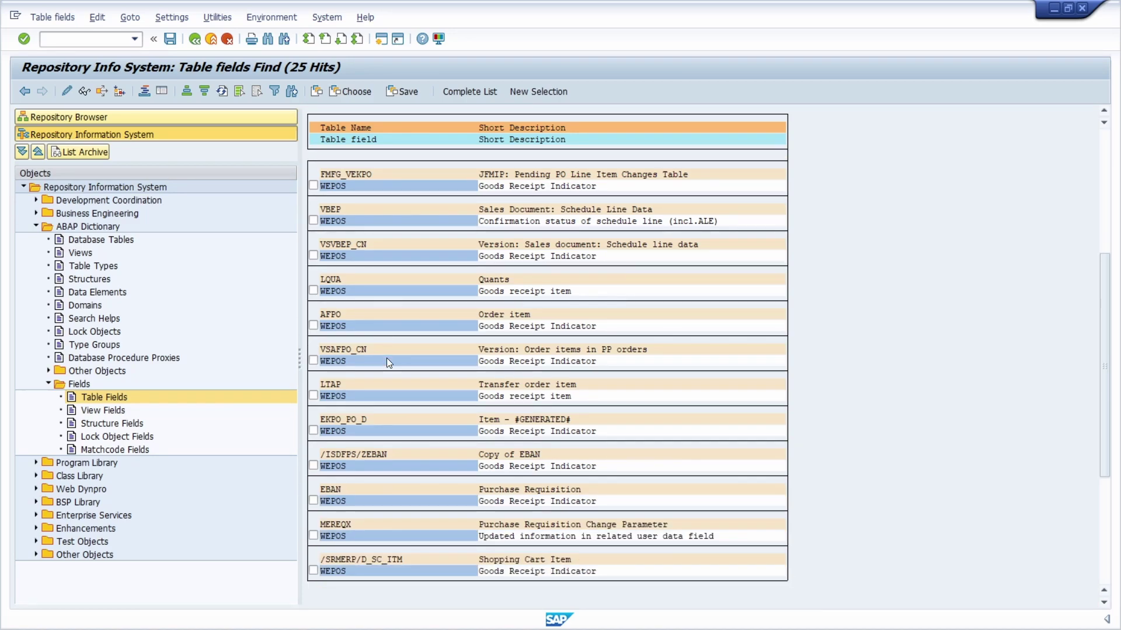
pyautogui.scroll(-2, 387, 359)
pyautogui.scroll(-2, 384, 356)
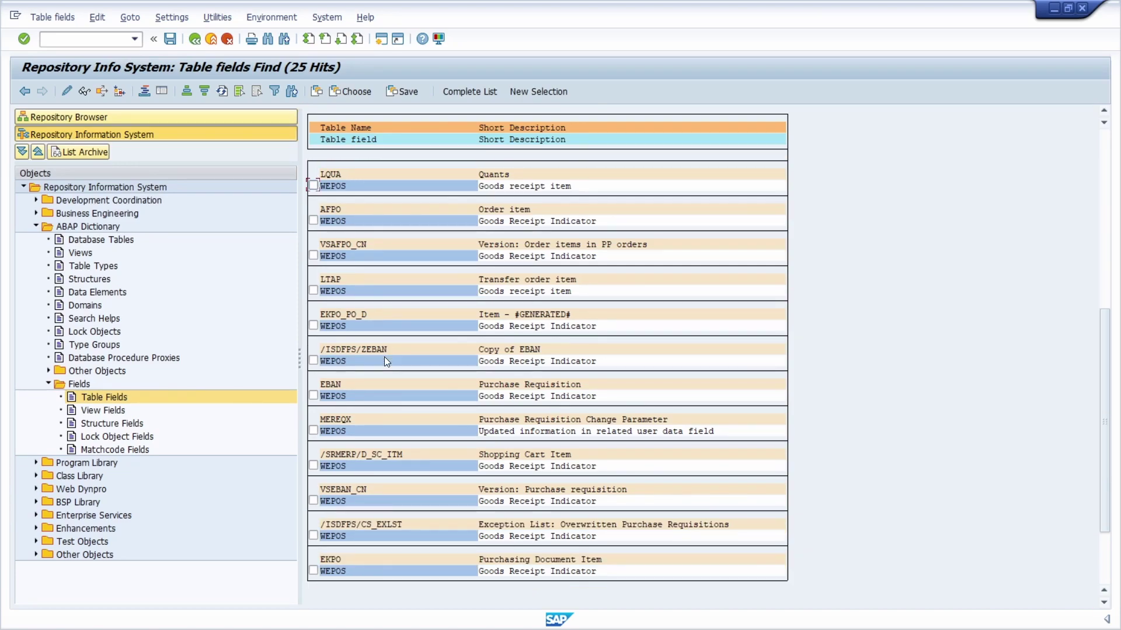
pyautogui.click(337, 527)
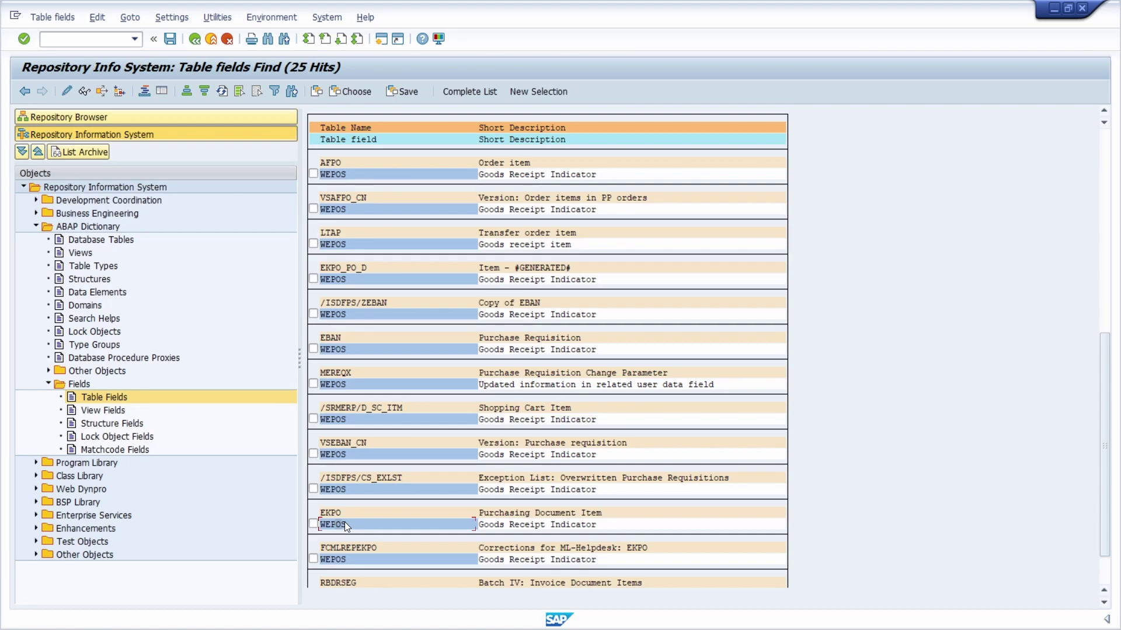
pyautogui.doubleClick(344, 524)
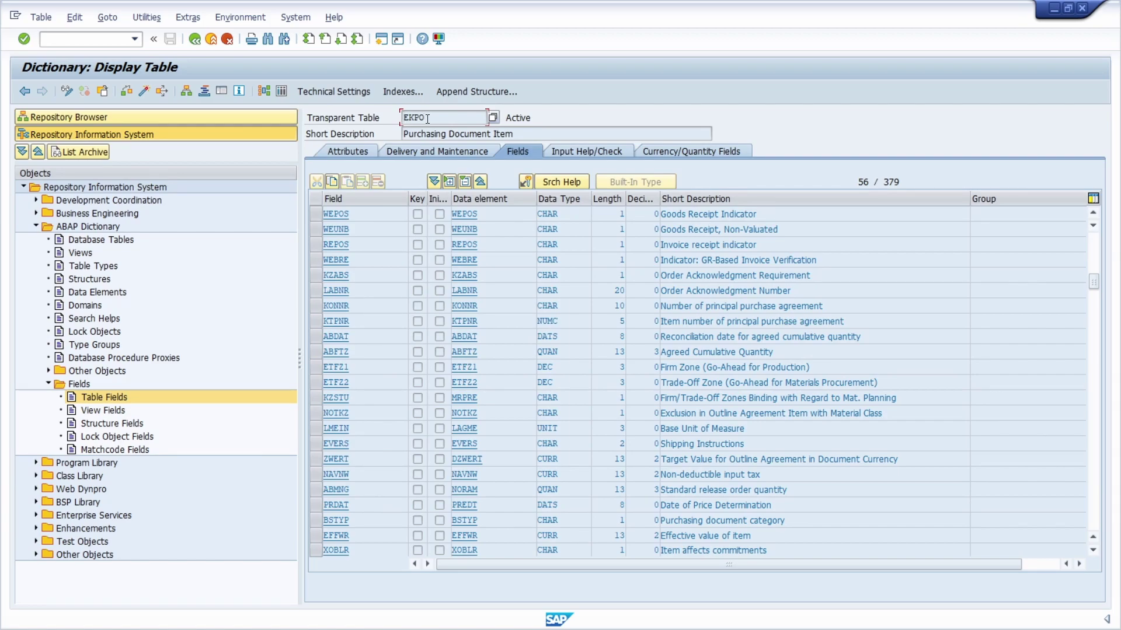
# Start transaction /nse16h to reach the General Table Display.
pyautogui.click(55, 39)
pyautogui.write('/nse16n')
pyautogui.press('BackSpace')
pyautogui.write('h')
pyautogui.press('Return')
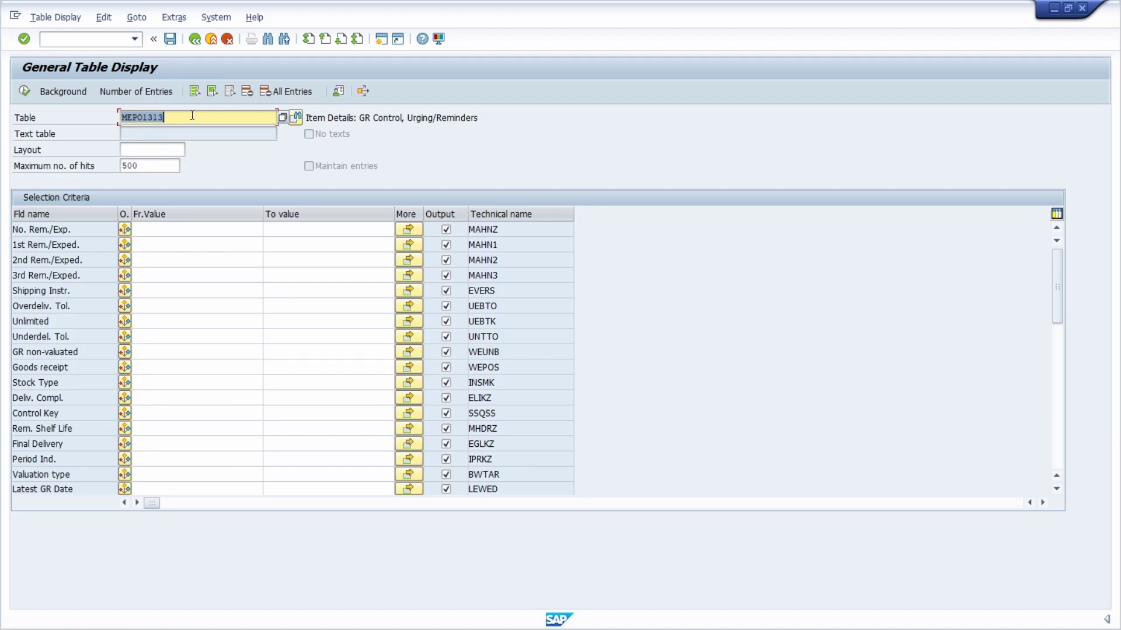
# Load table DD03L, filter data element WEPOS, list the 478 hits, then go back.
pyautogui.write('dd031')
pyautogui.press('Return')
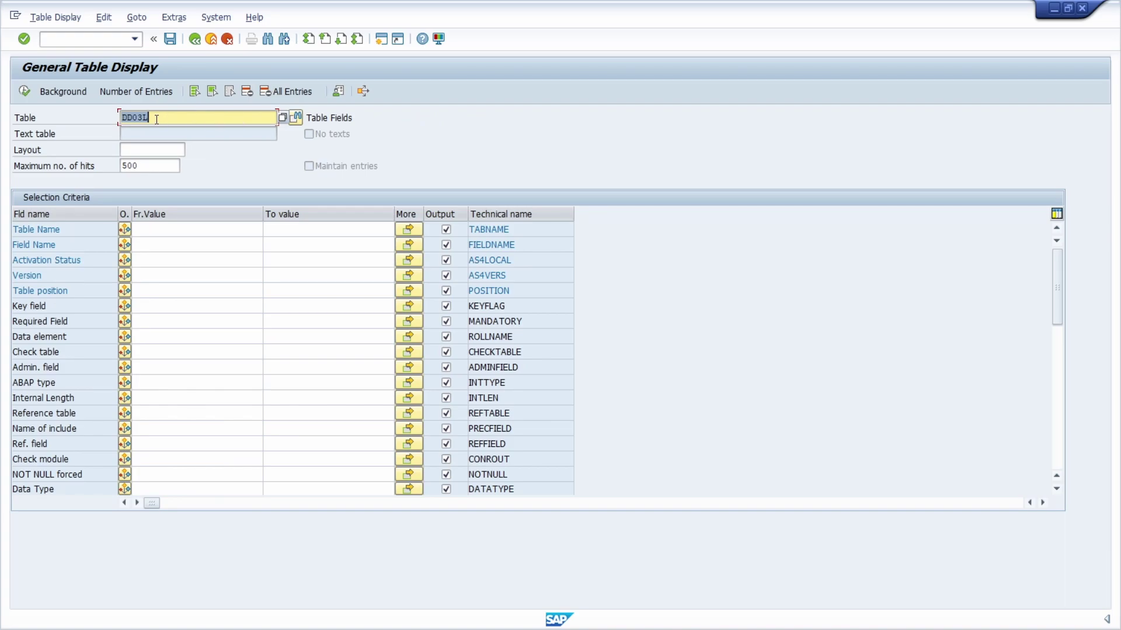
pyautogui.click(361, 119)
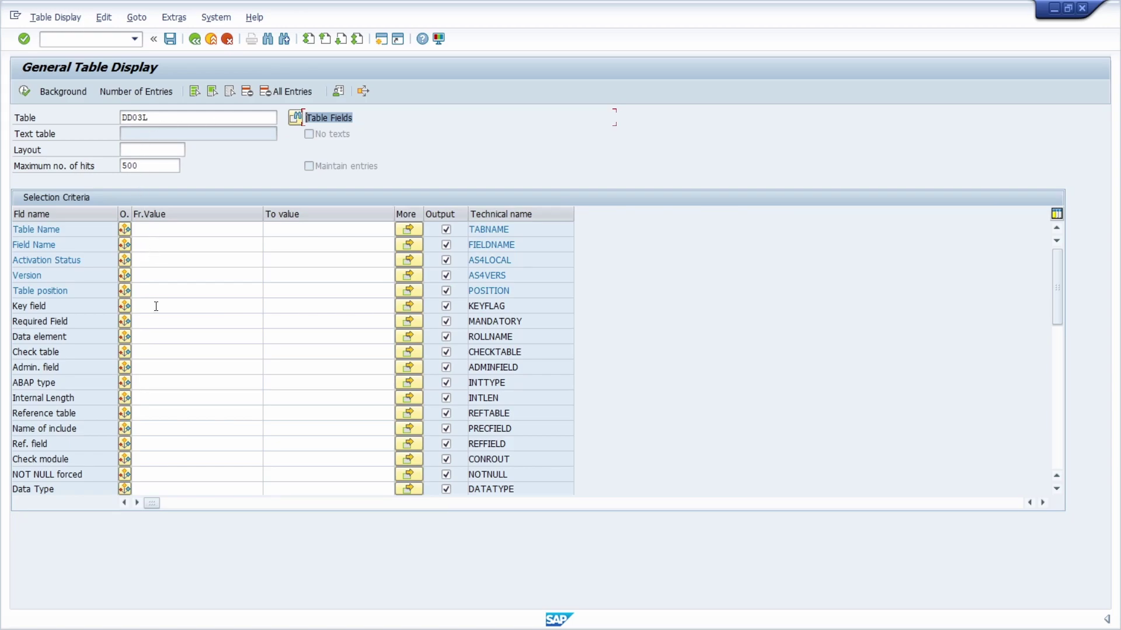
pyautogui.click(152, 338)
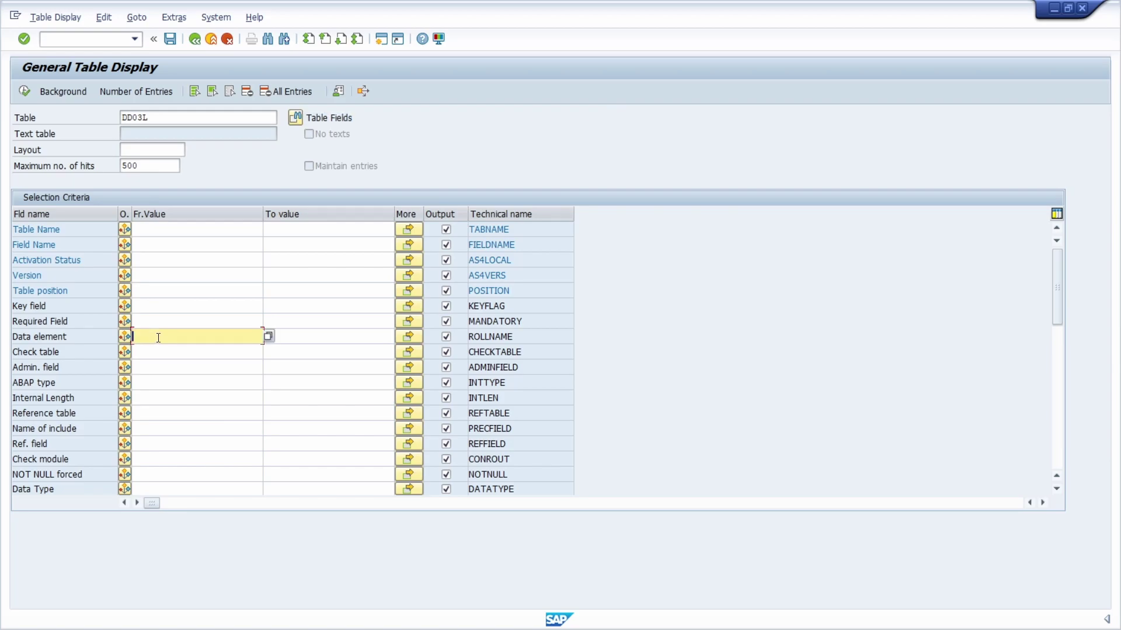
pyautogui.write('WEPOS')
pyautogui.press('F8')
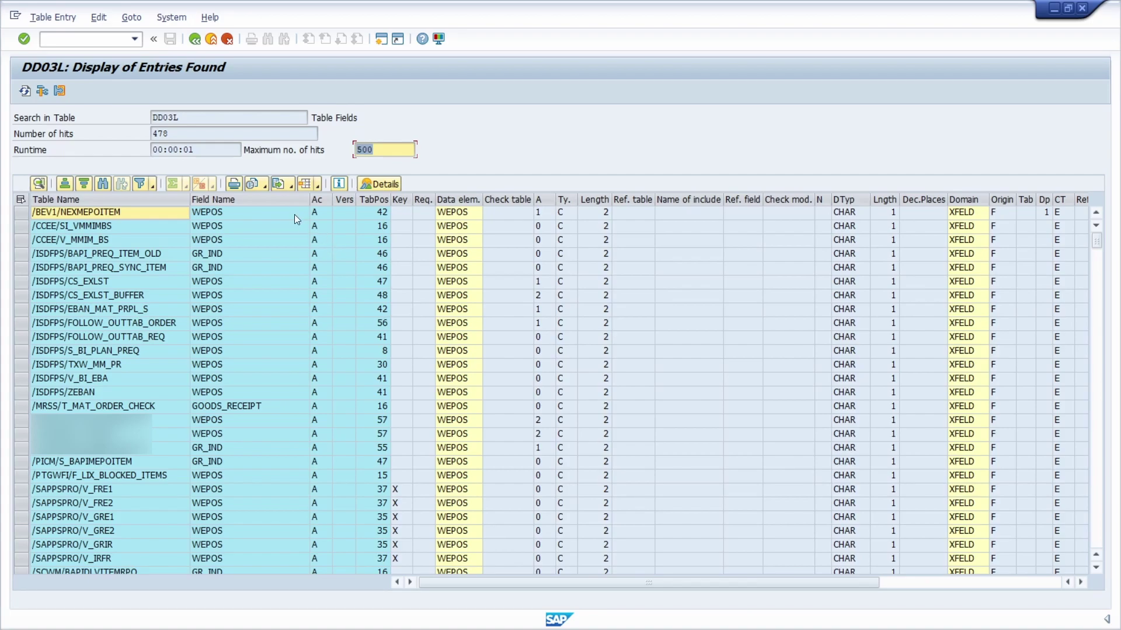
pyautogui.click(195, 39)
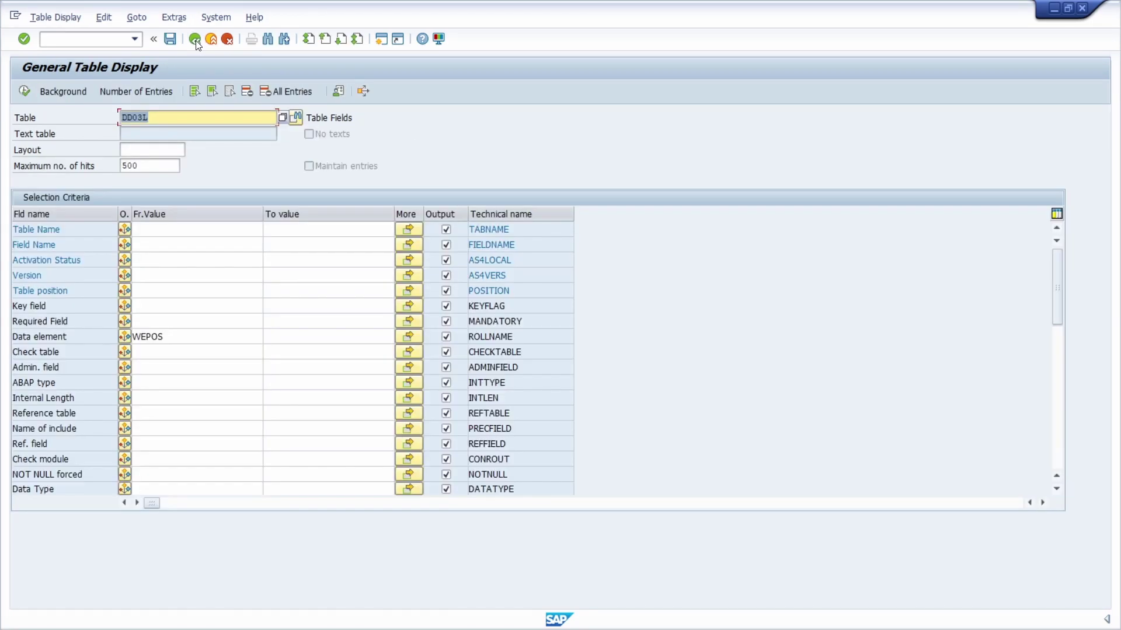